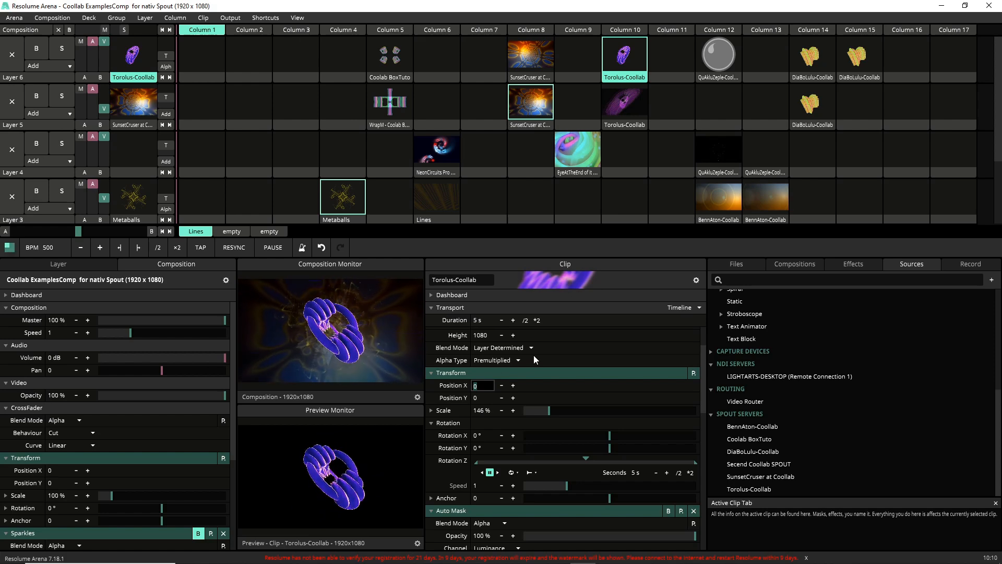
Step: Set the Torolus-Coollab clip's Position X to 320 and its Position Y to -240
text(32)
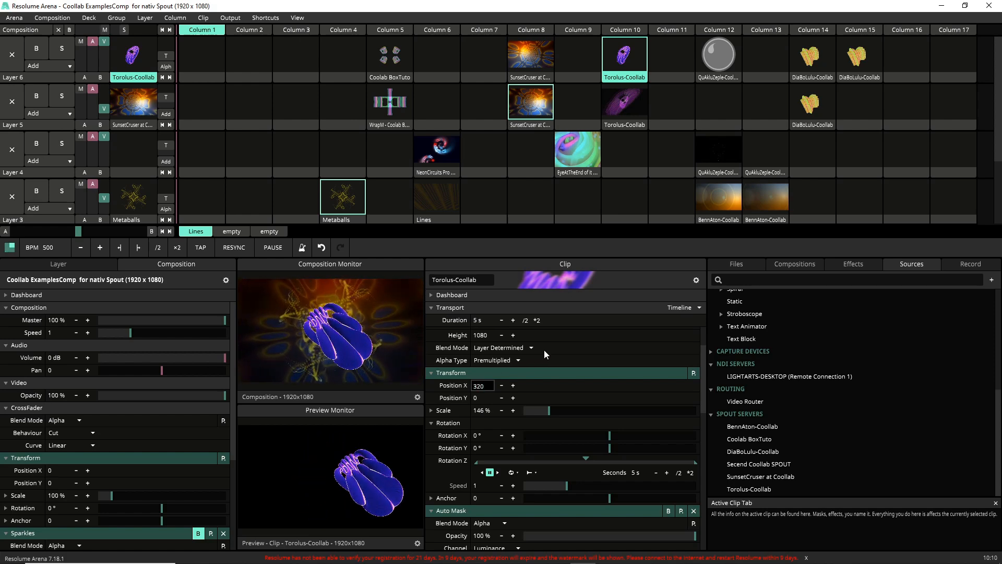
text(0)
key(Return)
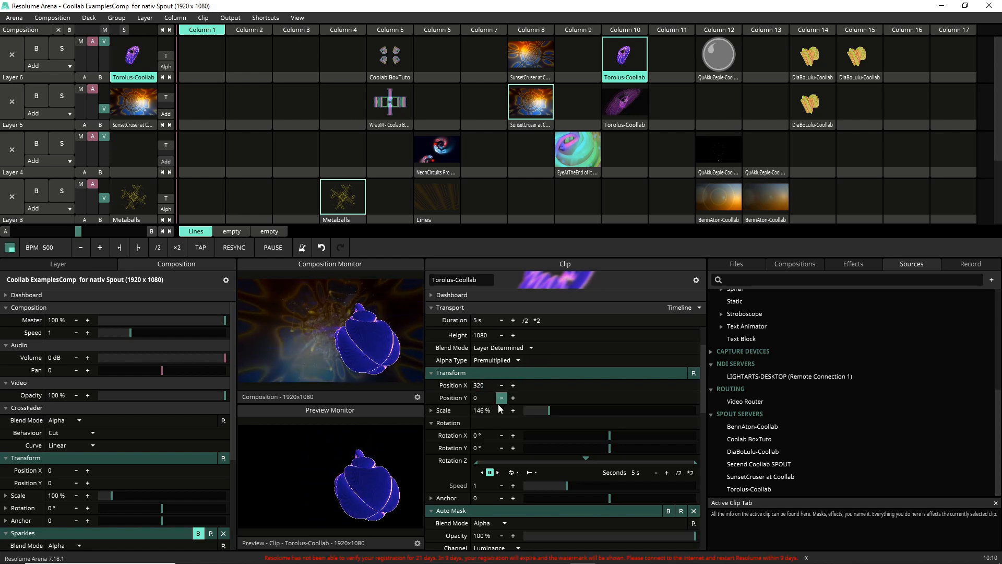
double_click(480, 399)
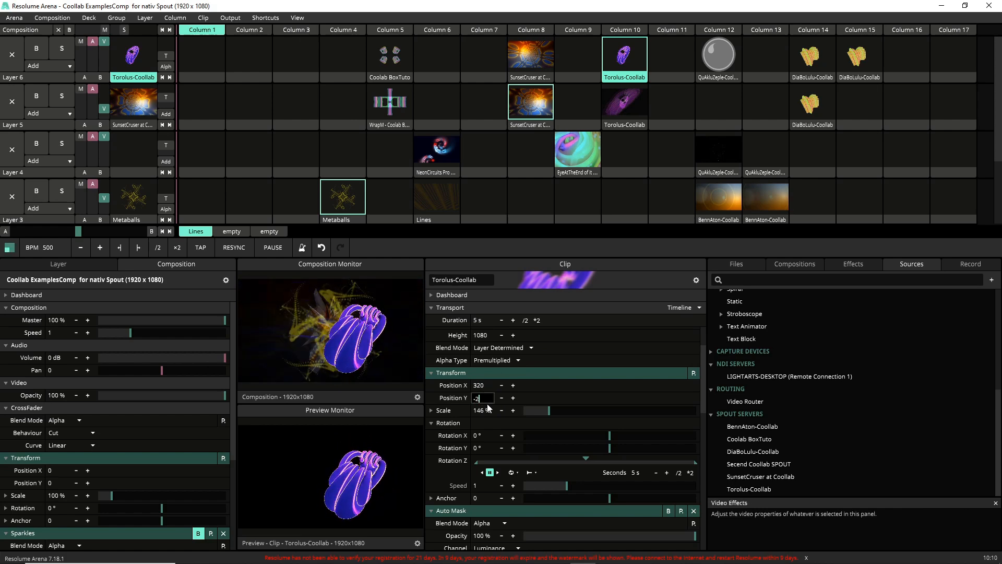
text(-240)
key(Return)
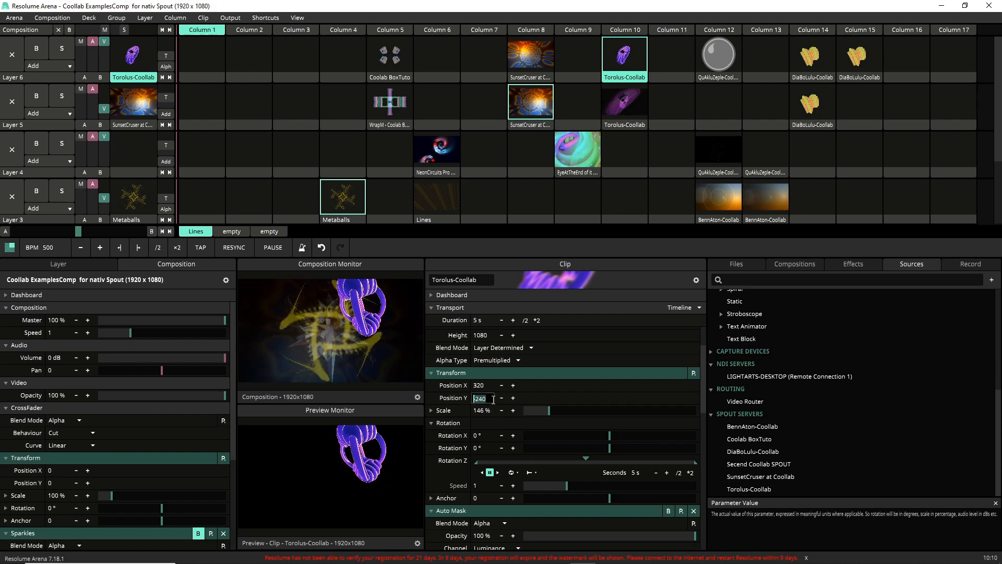
Step: Set the clip's Position Y to 160 and try Position X values of 390 and 500
text(160)
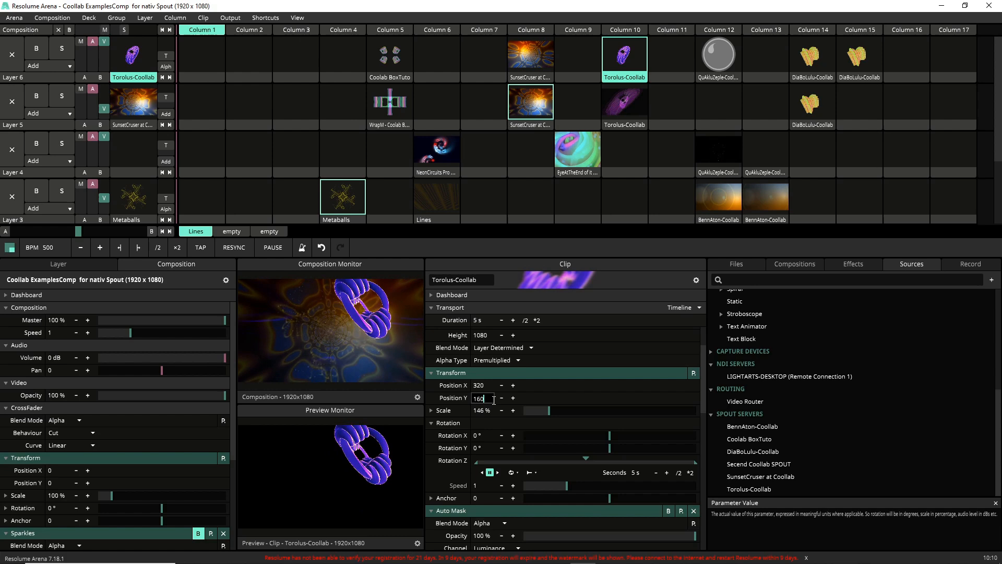
key(Return)
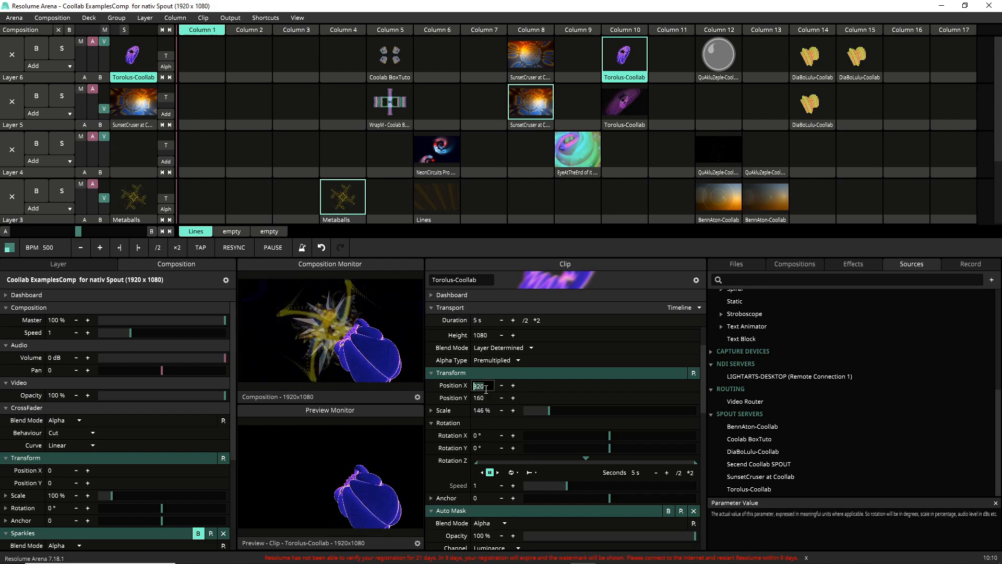
text(3)
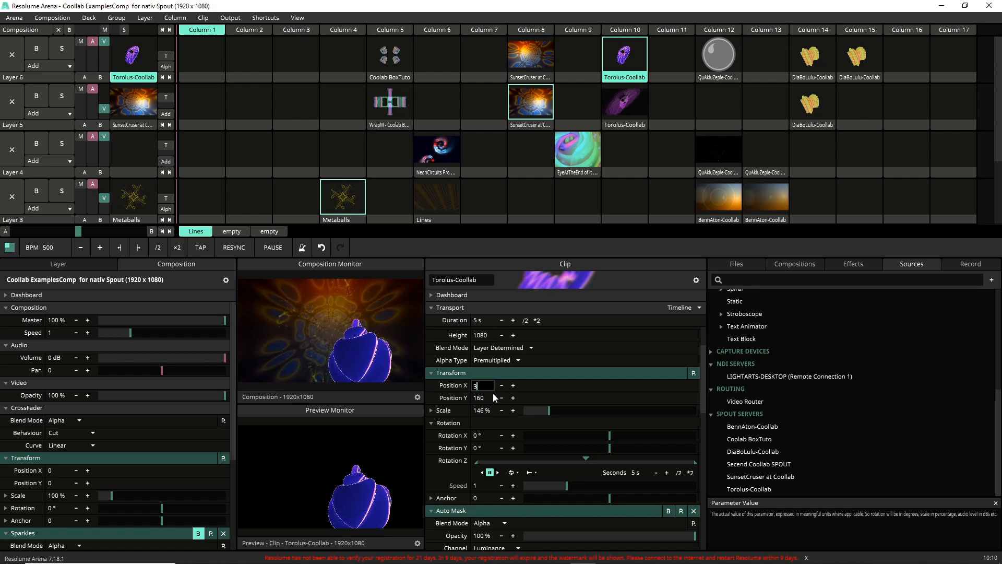
text(90)
key(Return)
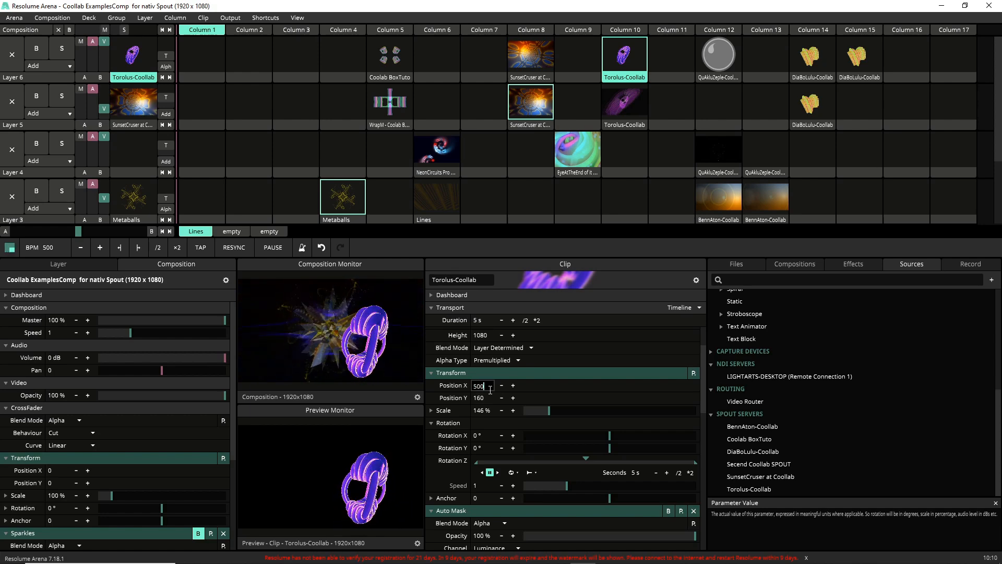
key(Return)
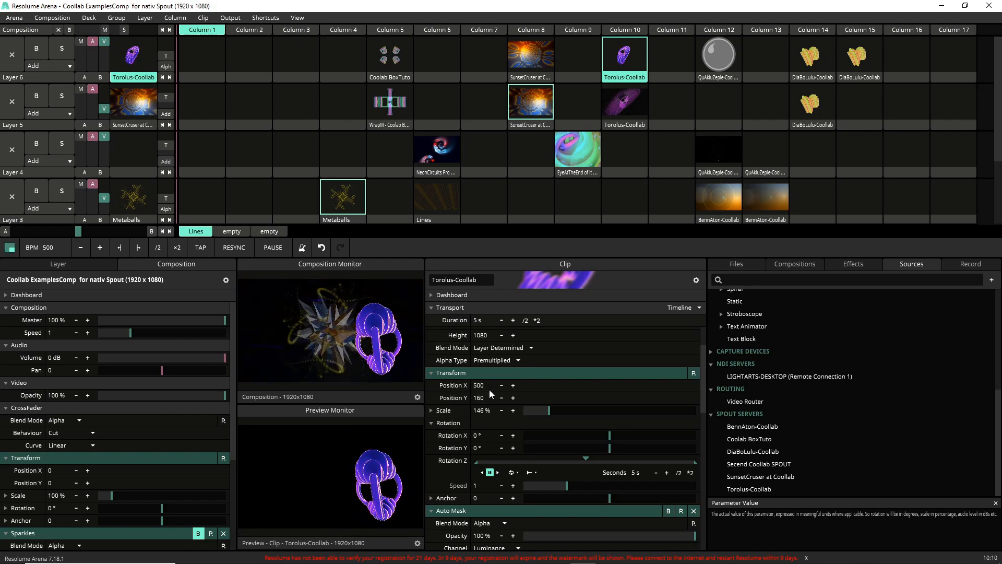
Step: Set the clip's Position X to 460 and its Position Y to 80, refining Y to 60
double_click(490, 387)
text(4)
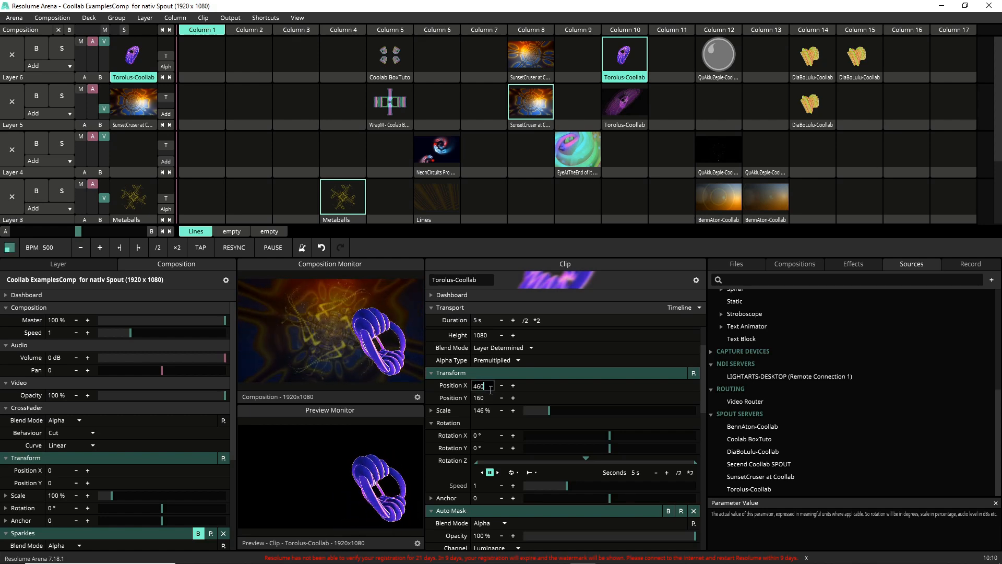
text(60)
key(Return)
double_click(490, 398)
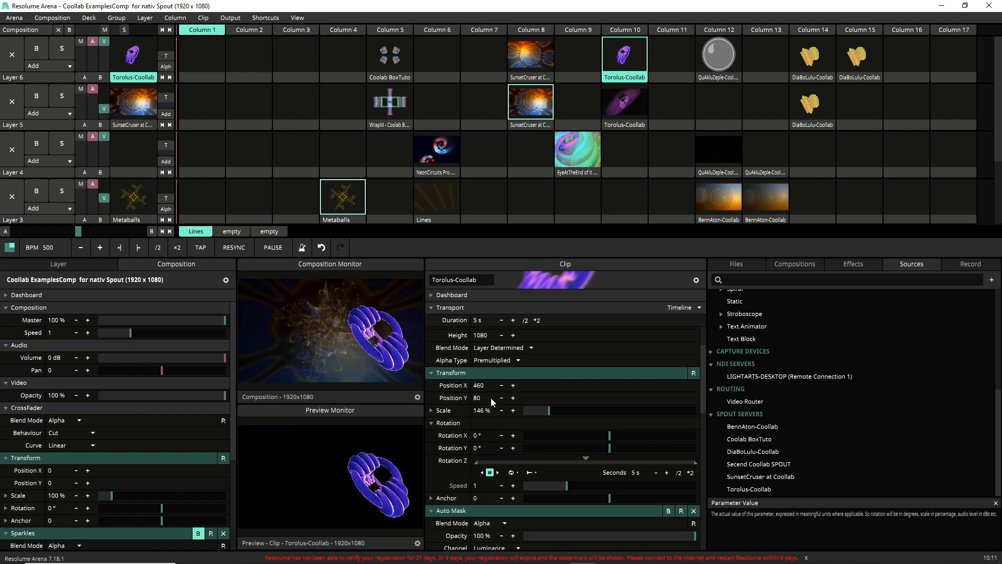
double_click(491, 398)
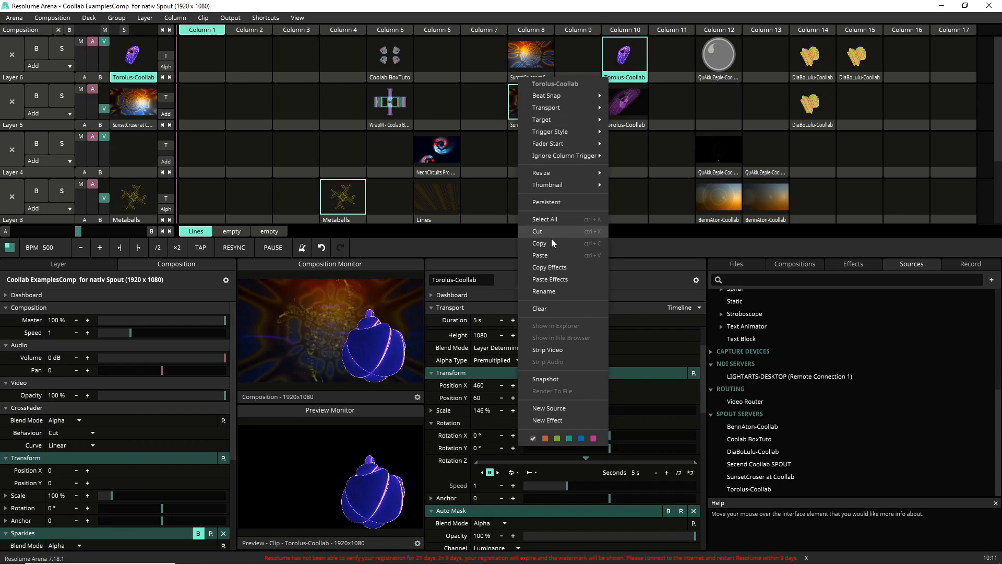
Step: Copy the layer 6 Torolus-Coollab clip from column 10 into the empty column 11 slot, trigger the copy and select the original
click(547, 243)
click(660, 79)
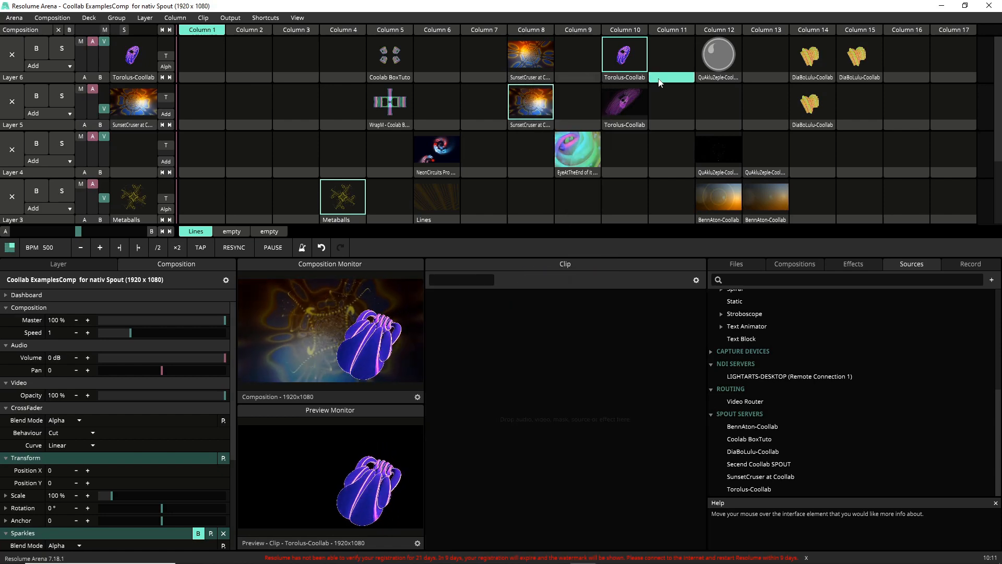
right_click(660, 82)
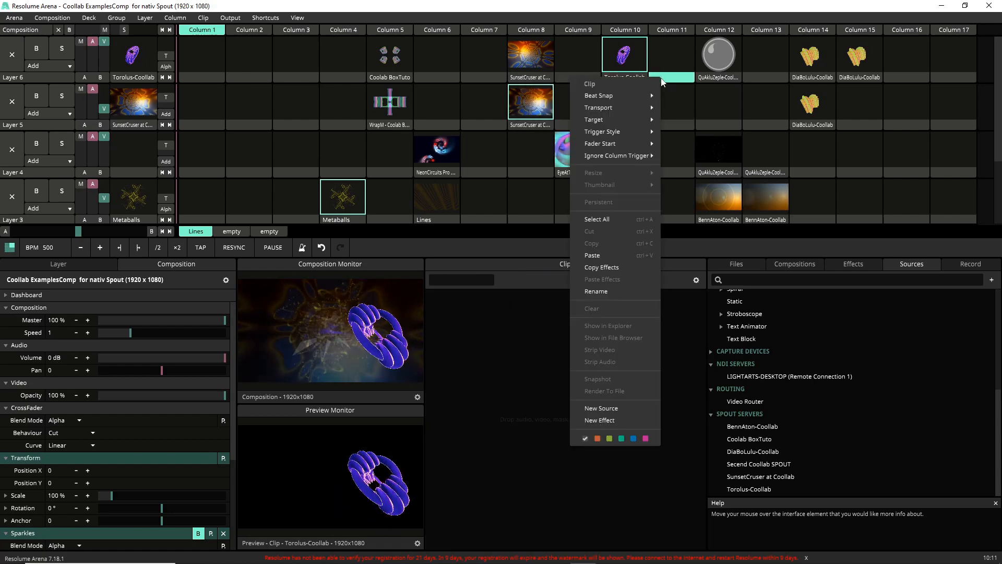
click(617, 255)
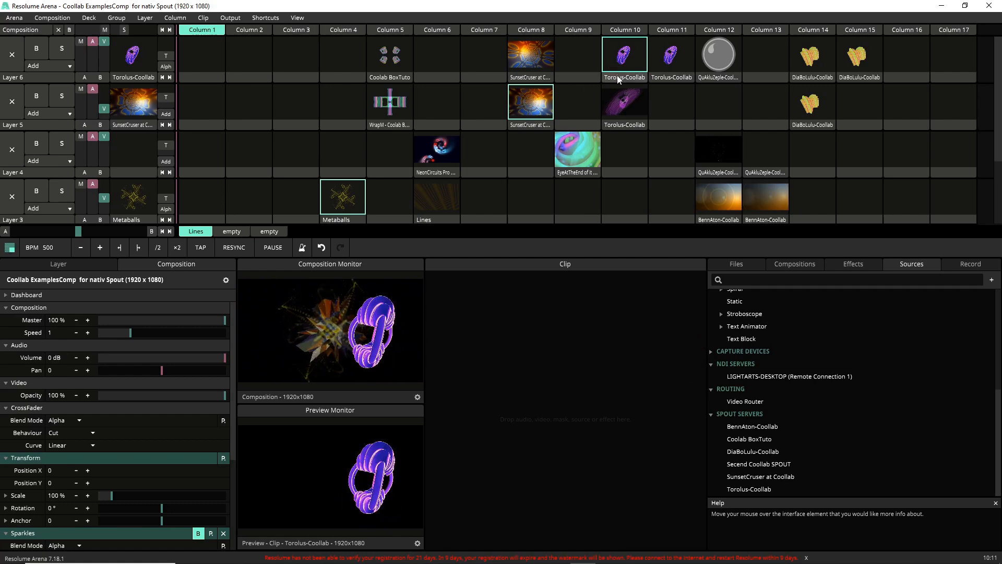
click(658, 59)
click(624, 79)
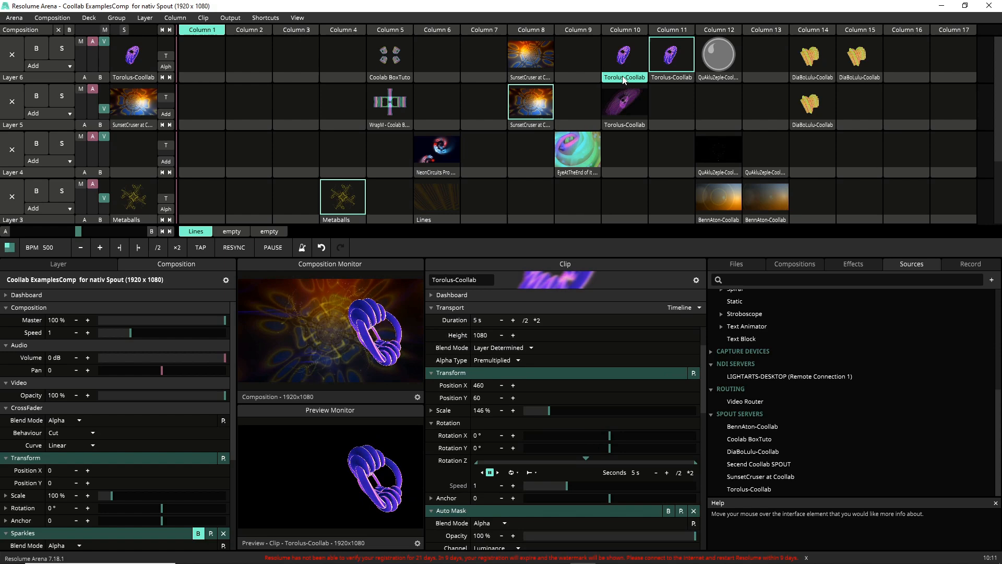
Step: Clear the QuAkluZeple-Coollab clips in column 12 from layers 6 and 4
click(709, 78)
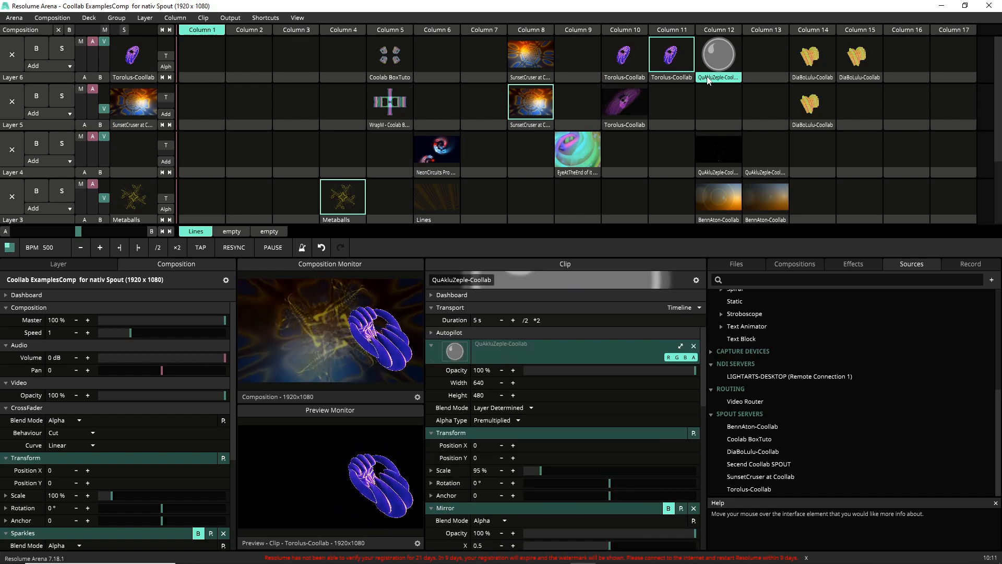
right_click(709, 80)
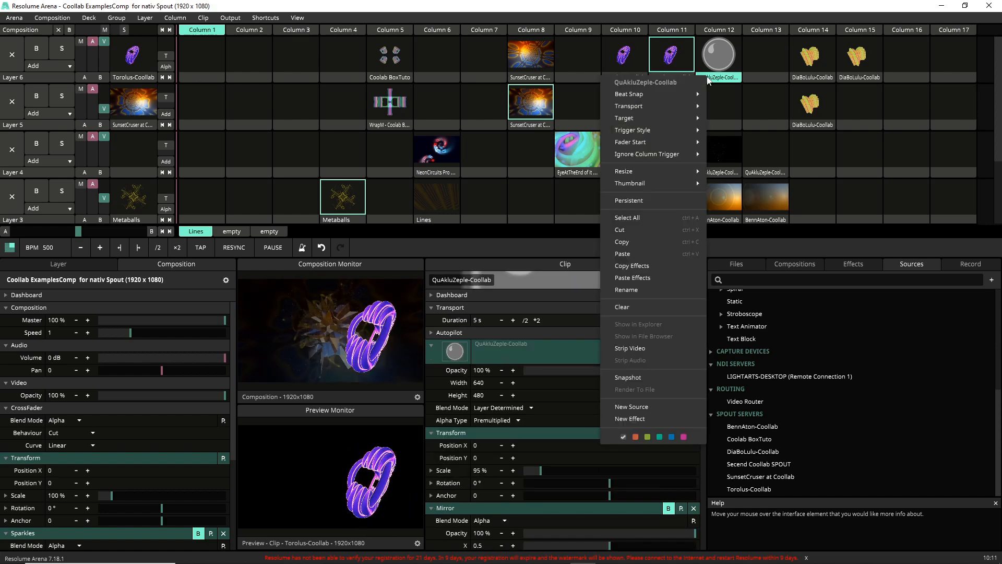
click(638, 308)
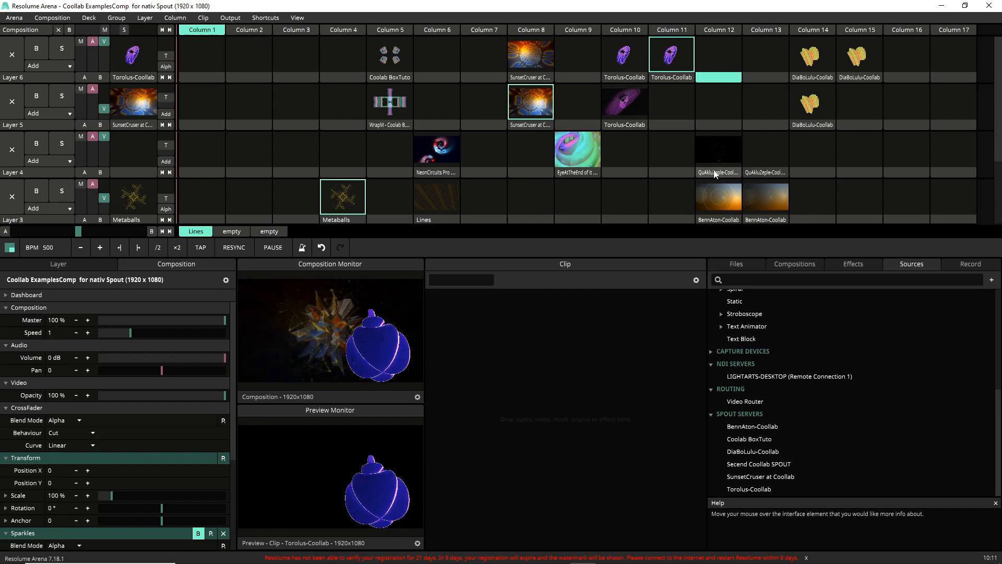
right_click(715, 173)
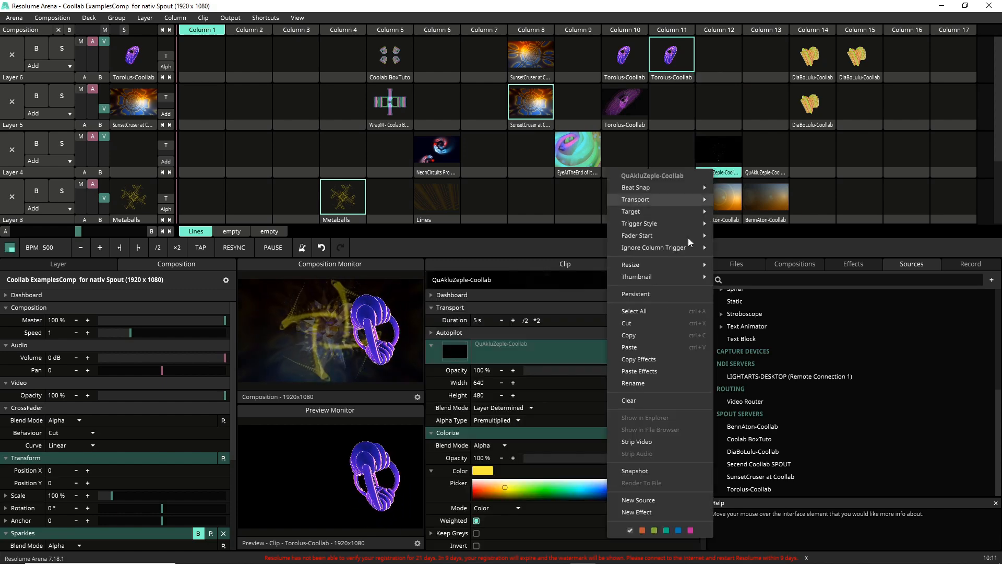
click(647, 399)
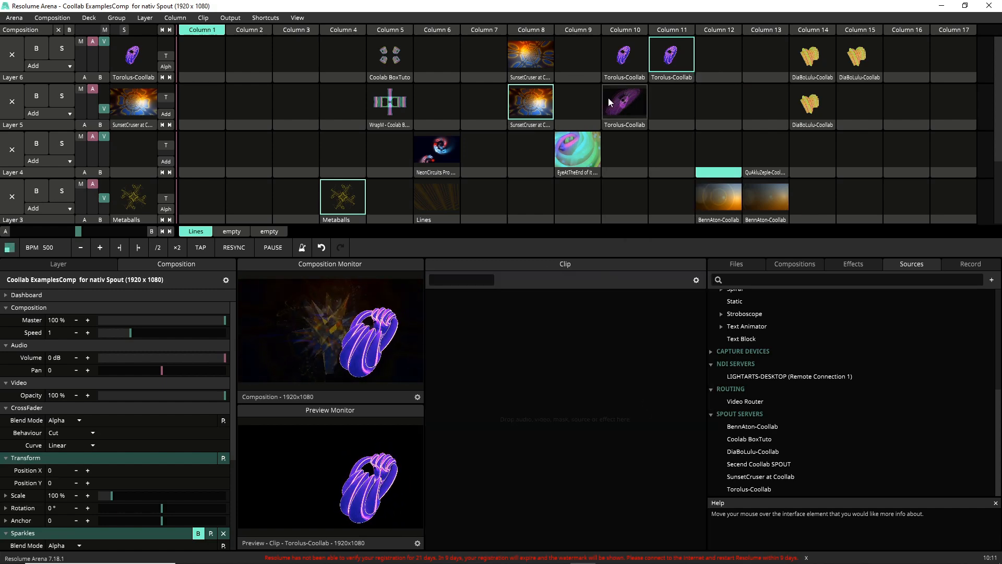
Step: Trigger the layer 6 Torolus-Coollab clip in column 10 and reset its Position X and Position Y to 0
click(606, 59)
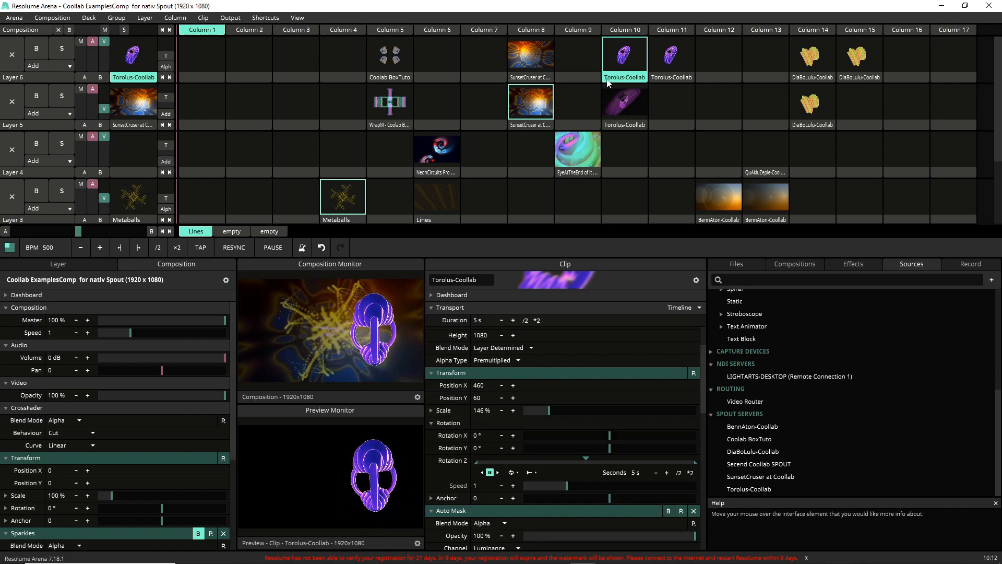
double_click(476, 387)
text(0)
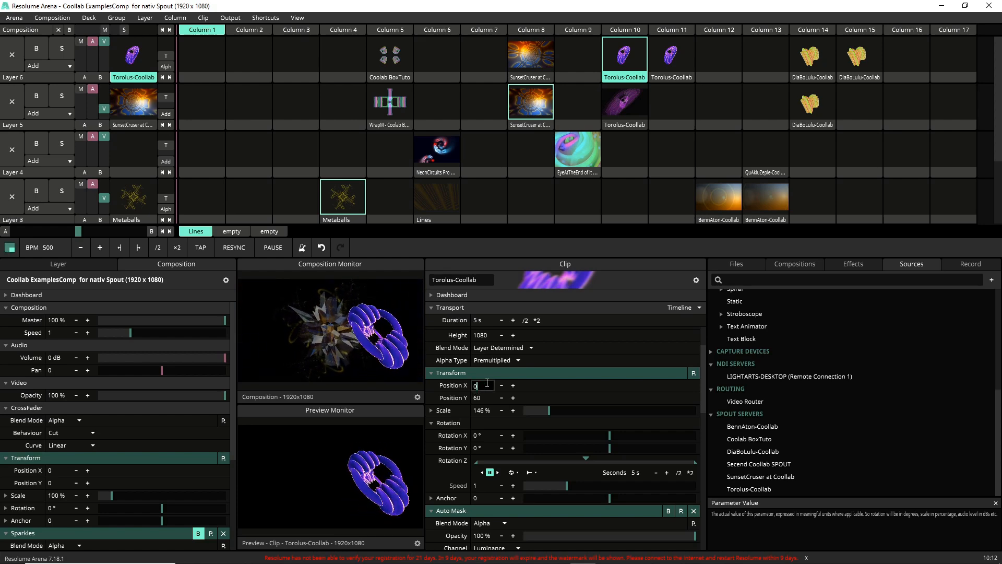
key(Return)
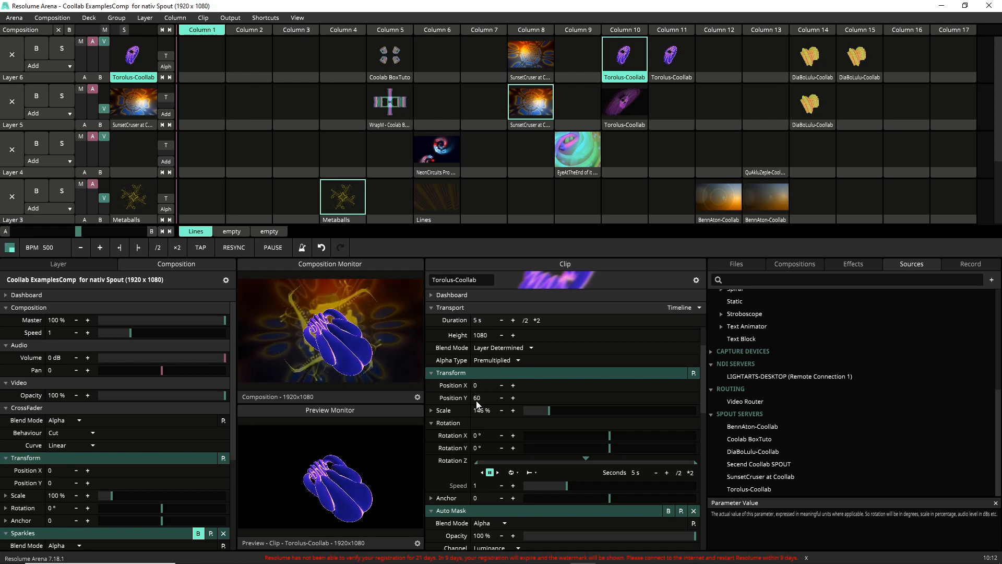
double_click(476, 399)
text(0)
key(Return)
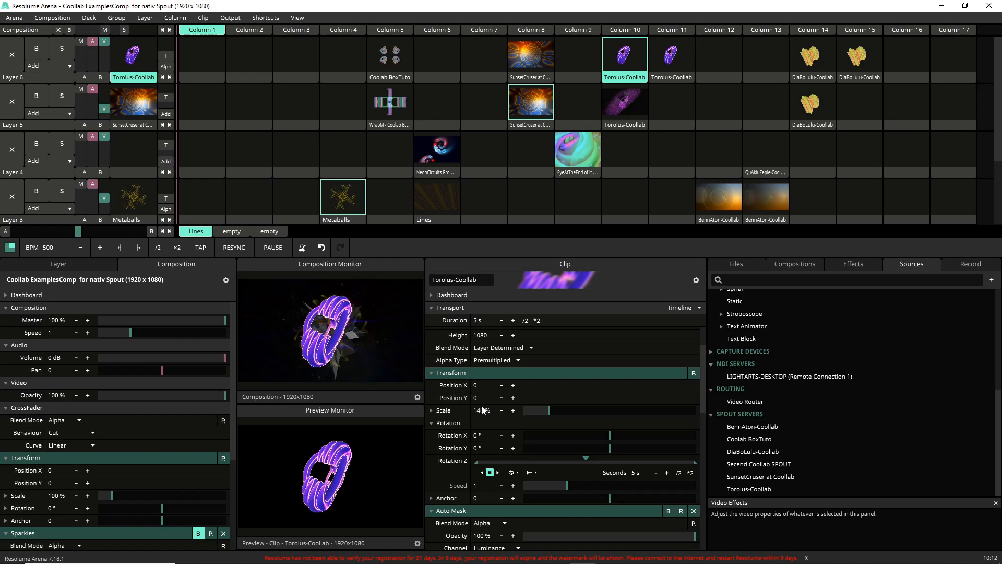
Step: Trigger the Torolus-Coollab copy in column 11 and adjust its scale, trying 130% and settling on 134%
click(678, 58)
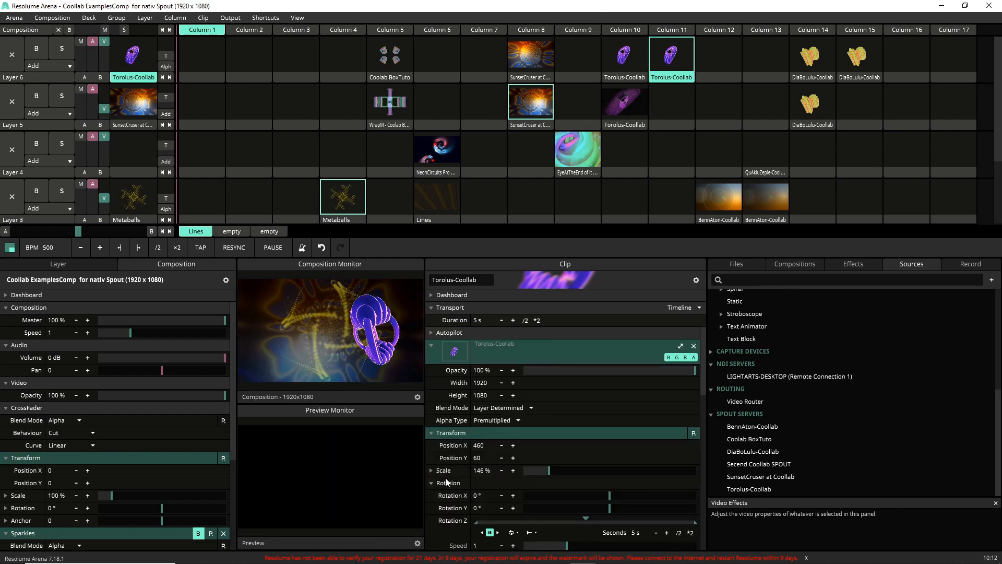
double_click(470, 471)
text(130)
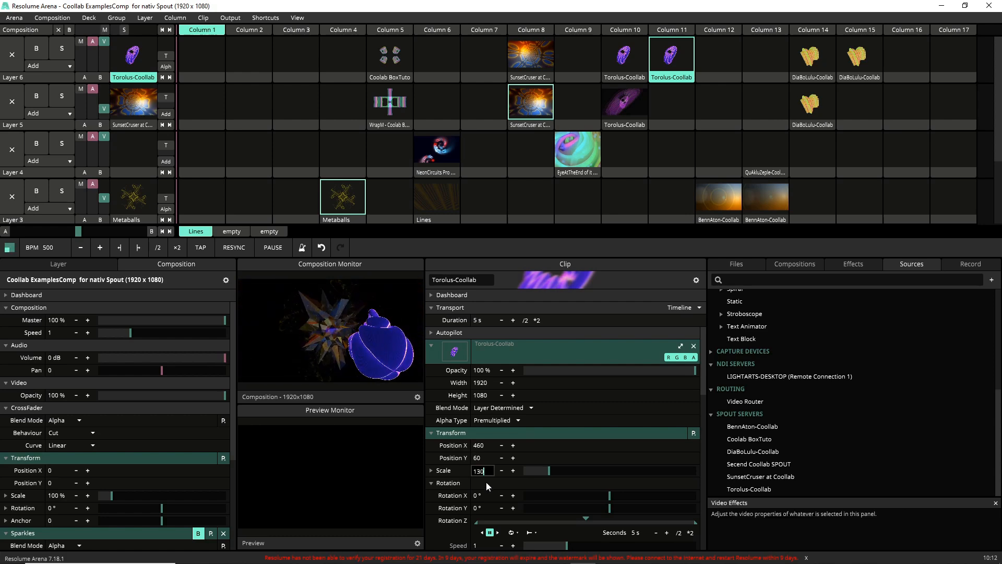
key(Return)
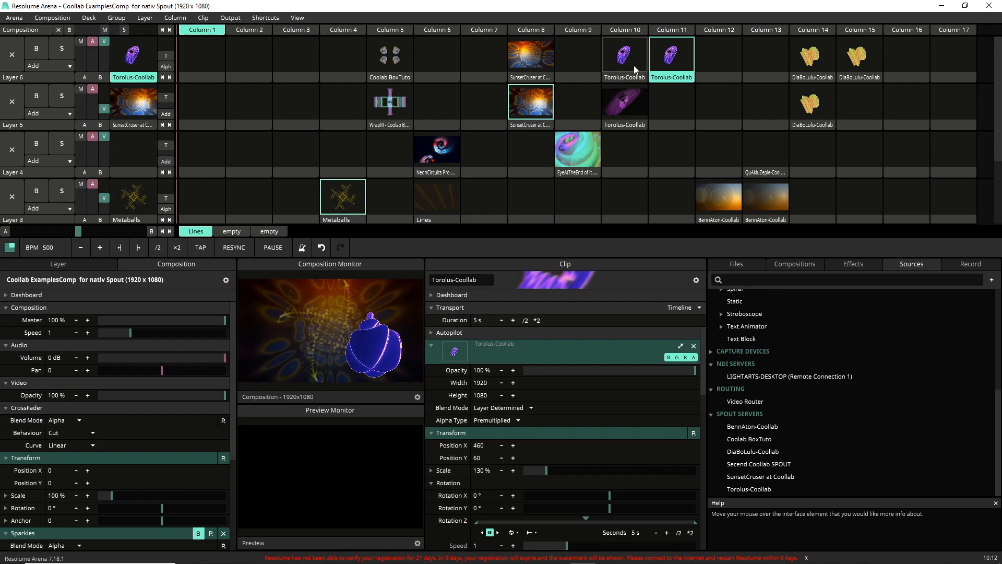
double_click(480, 471)
text(1)
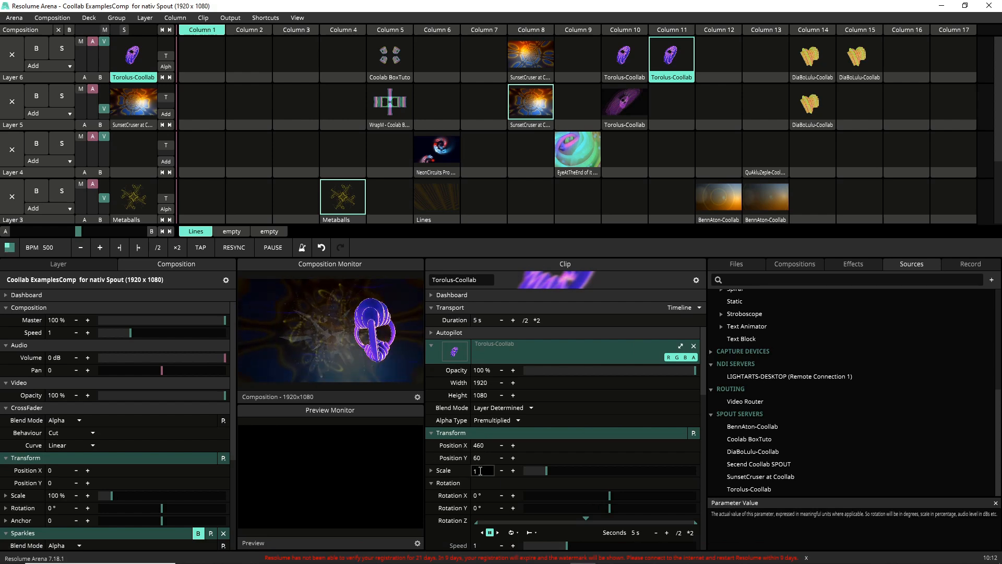
text(34)
key(Return)
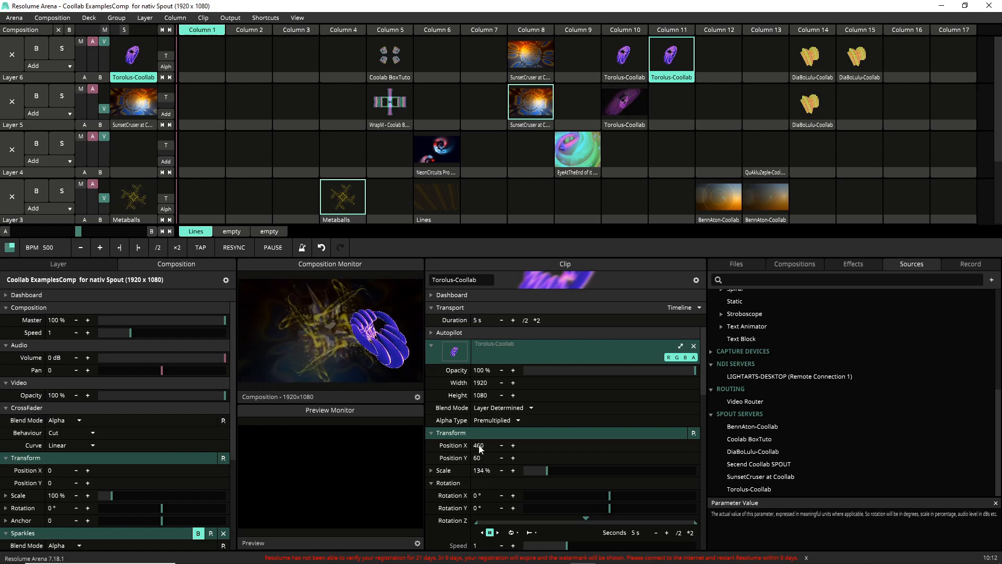
Step: Adjust the column 11 clip's Position X, trying 500 and settling on 492
double_click(479, 446)
text(5)
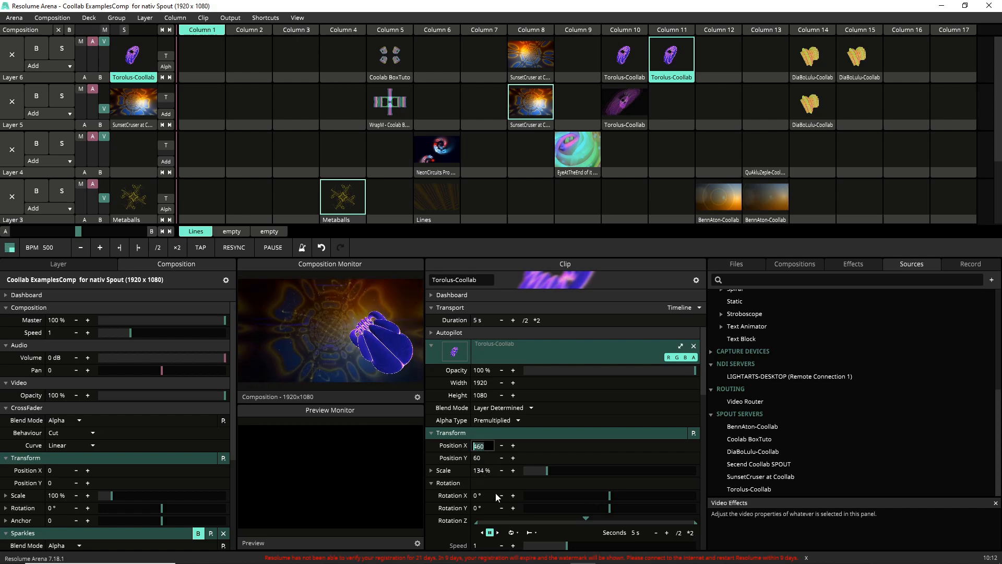
text(00)
key(Return)
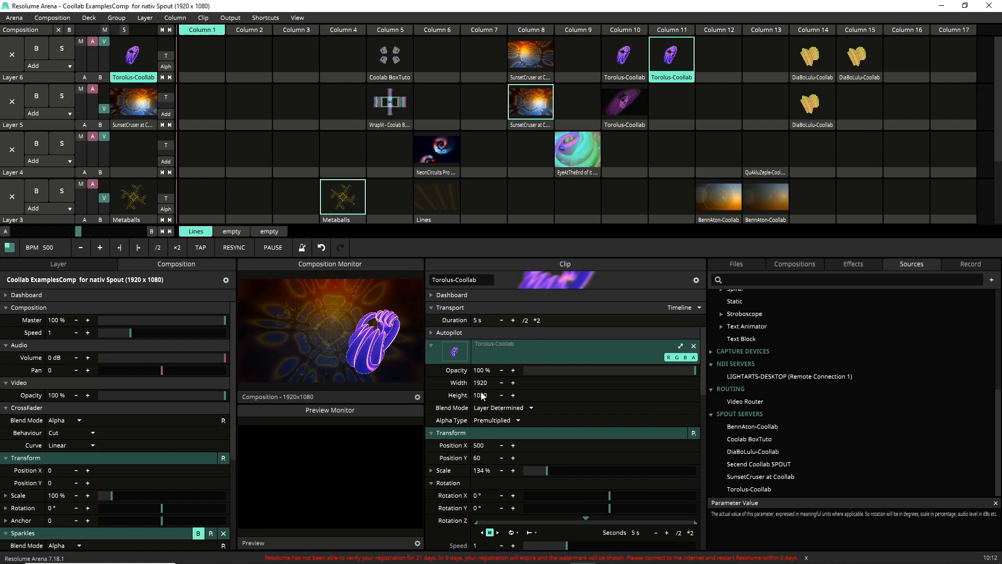
click(483, 445)
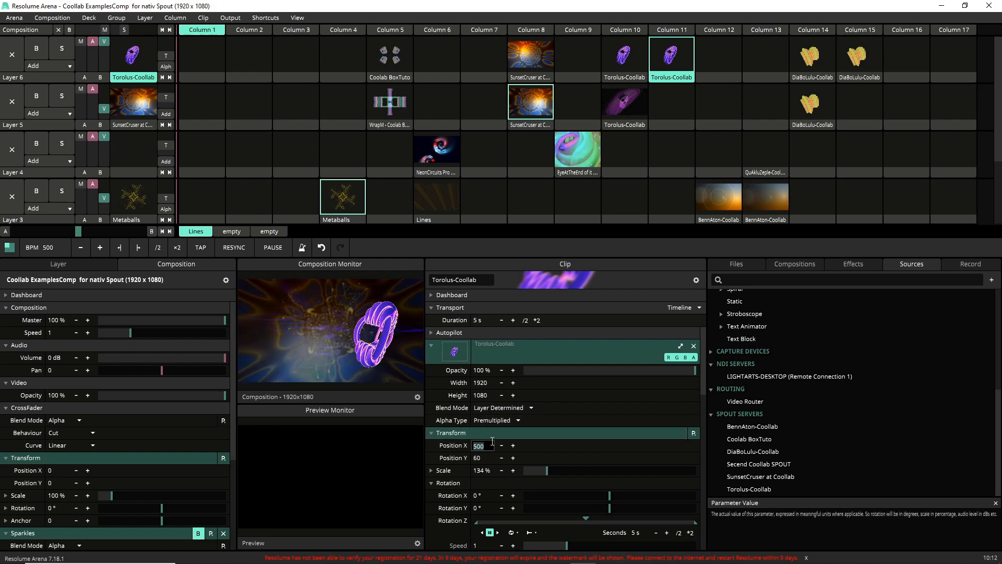
text(49)
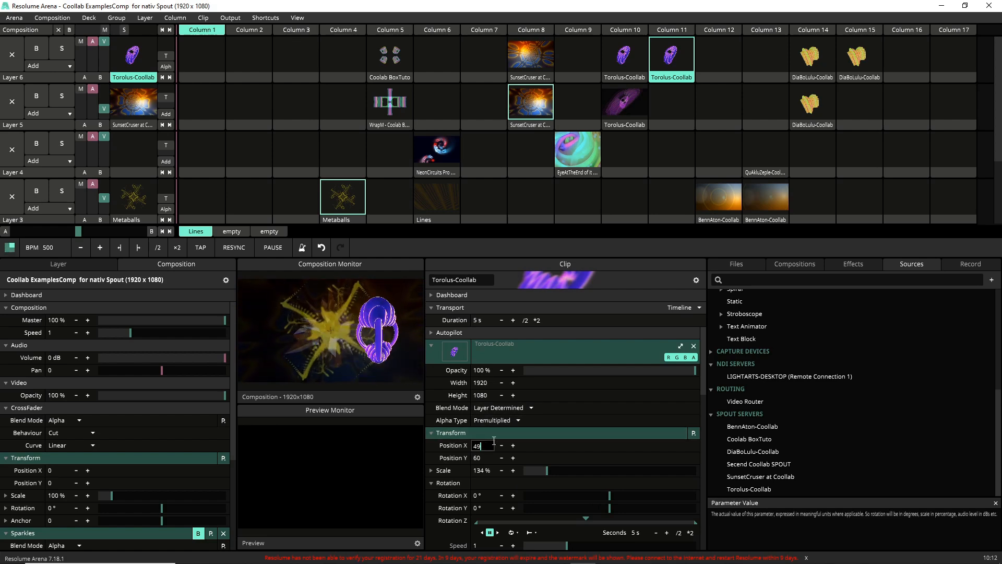
text(2)
key(Return)
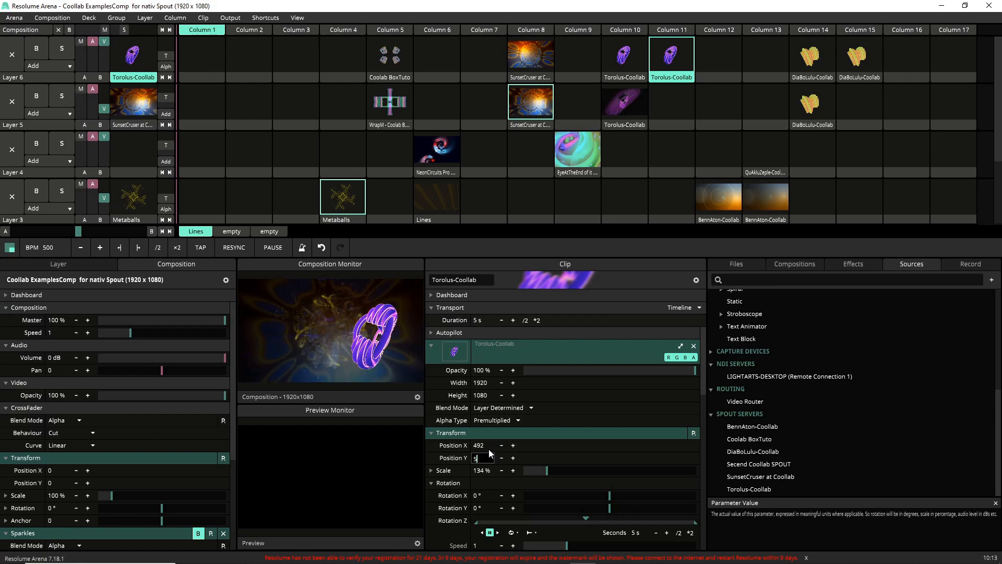
Step: Set the layer 6 column 11 clip's Position Y to 54 and its Position X to 486
text(4)
click(491, 448)
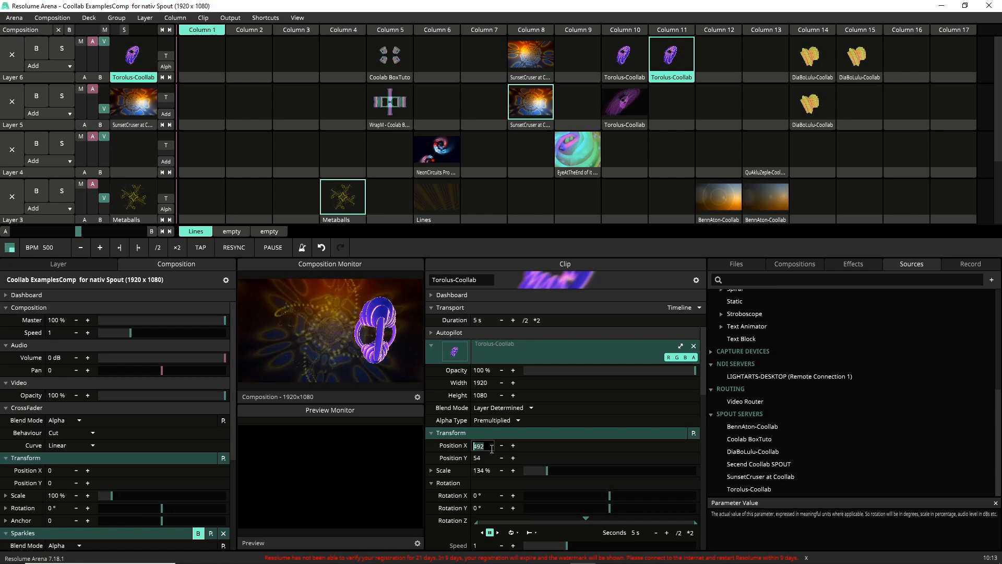
text(4)
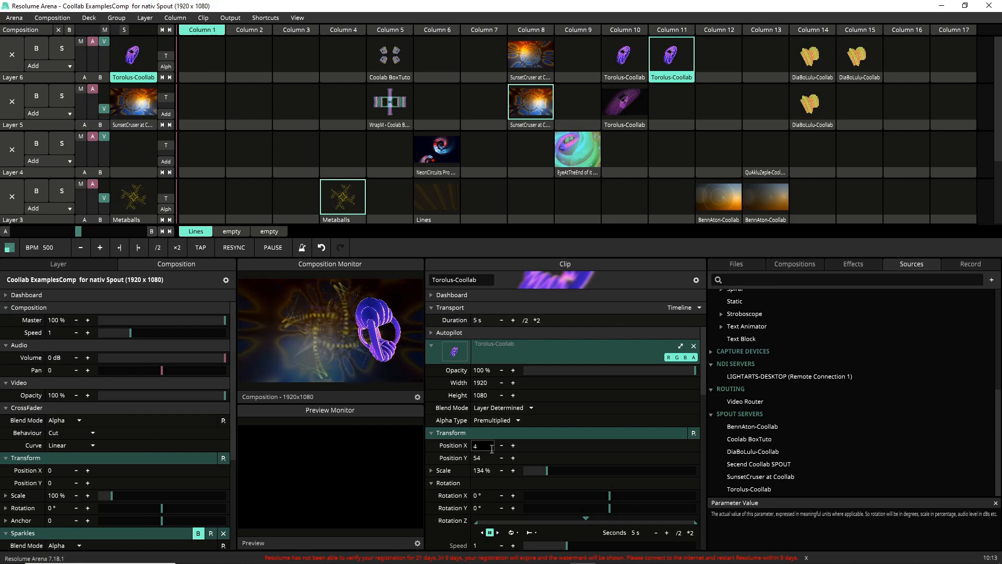
text(86)
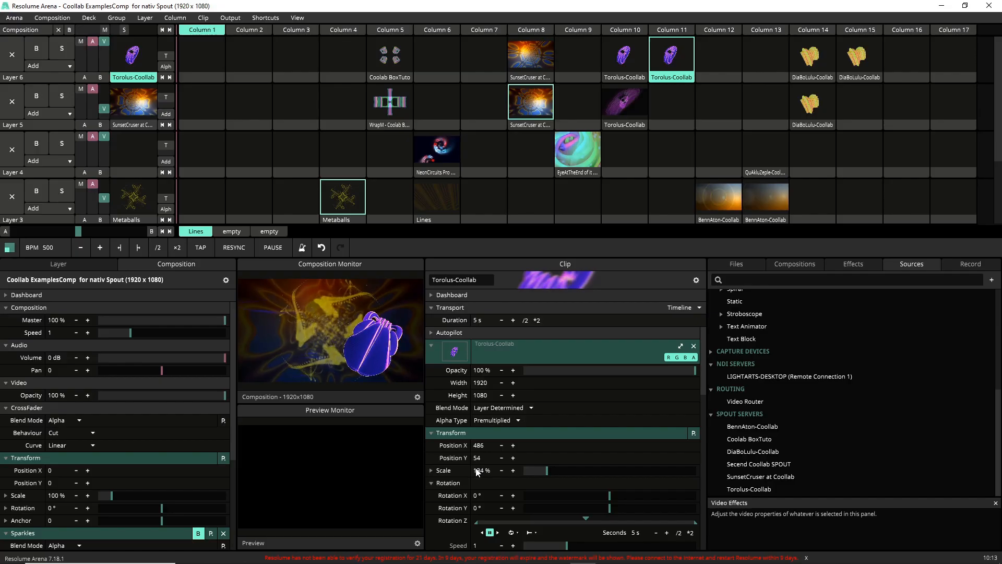
Step: Set the column 11 Torolus-Coollab clip's scale to 138%
double_click(482, 470)
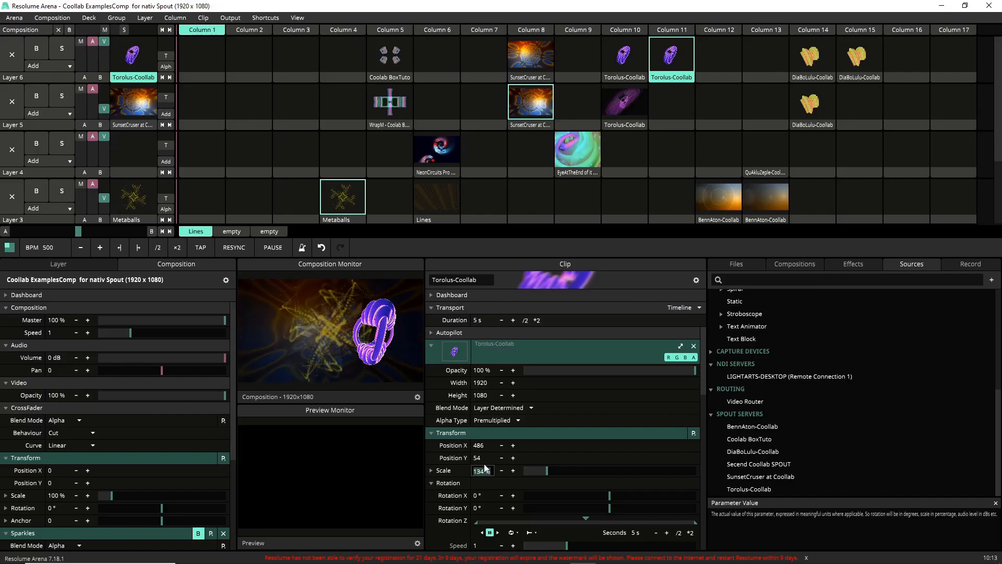
text(138)
key(Return)
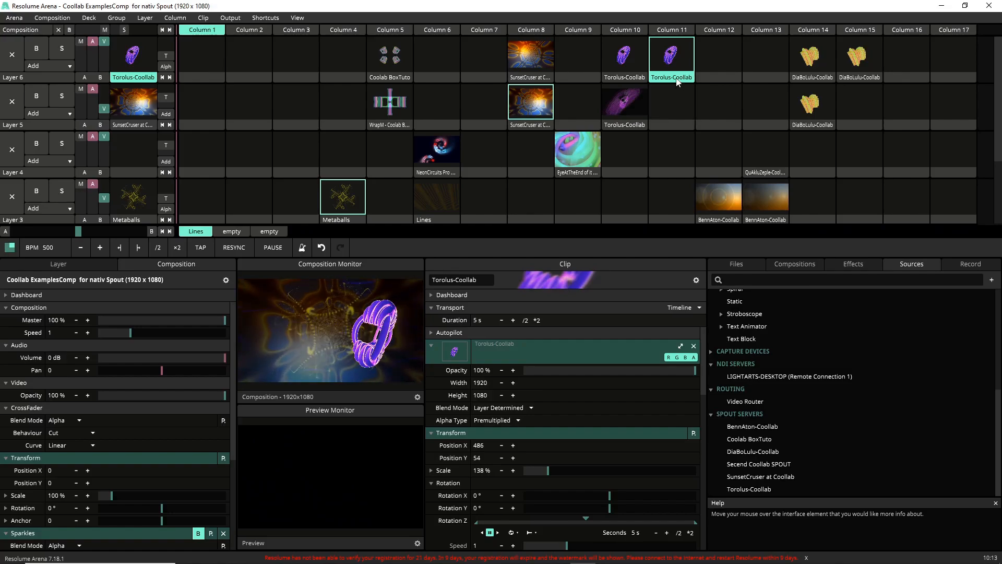
Step: Add the Flip video effect to the layer 6 Torolus-Coollab clip in column 11
right_click(676, 81)
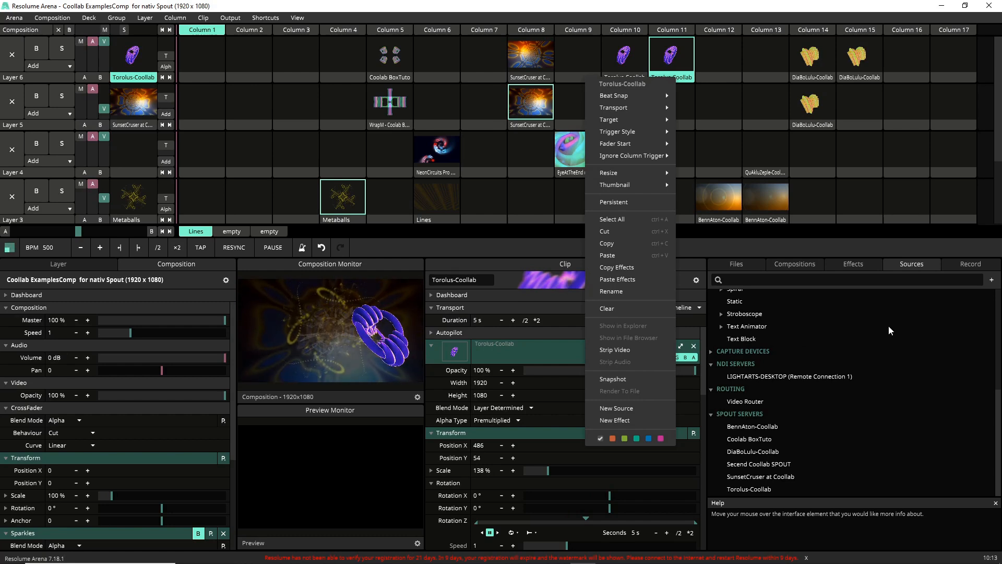
click(896, 282)
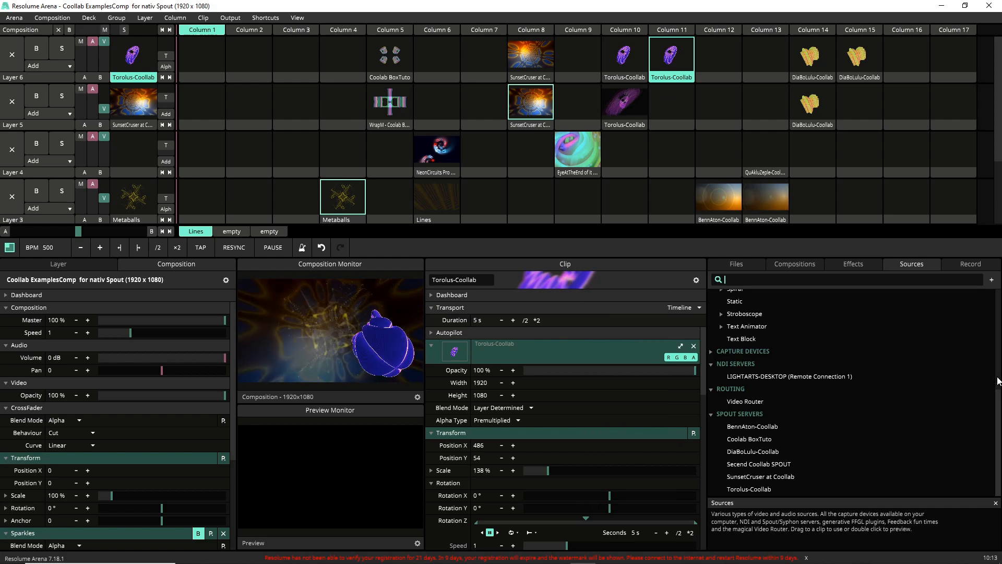
click(848, 263)
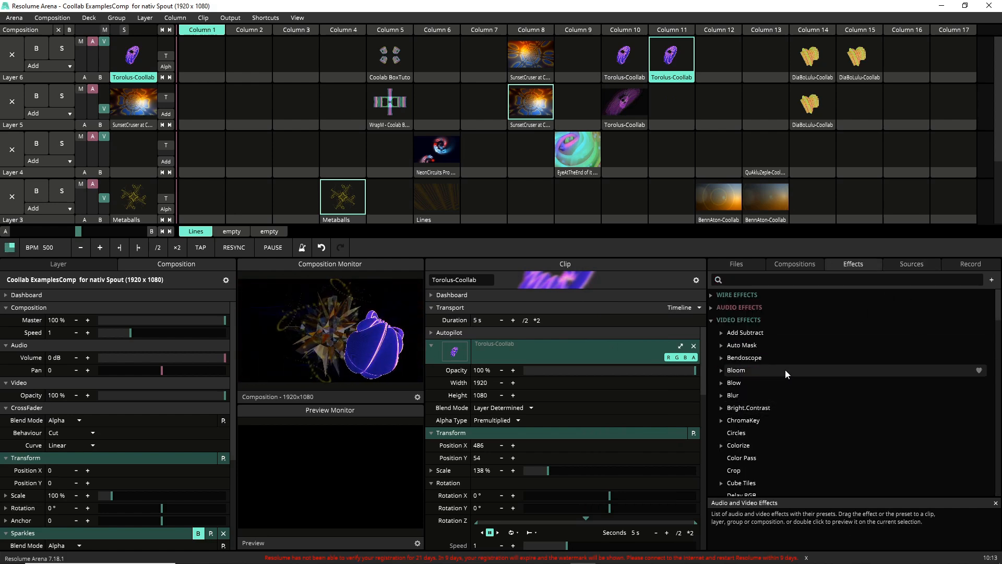
scroll(785, 369, down, 4)
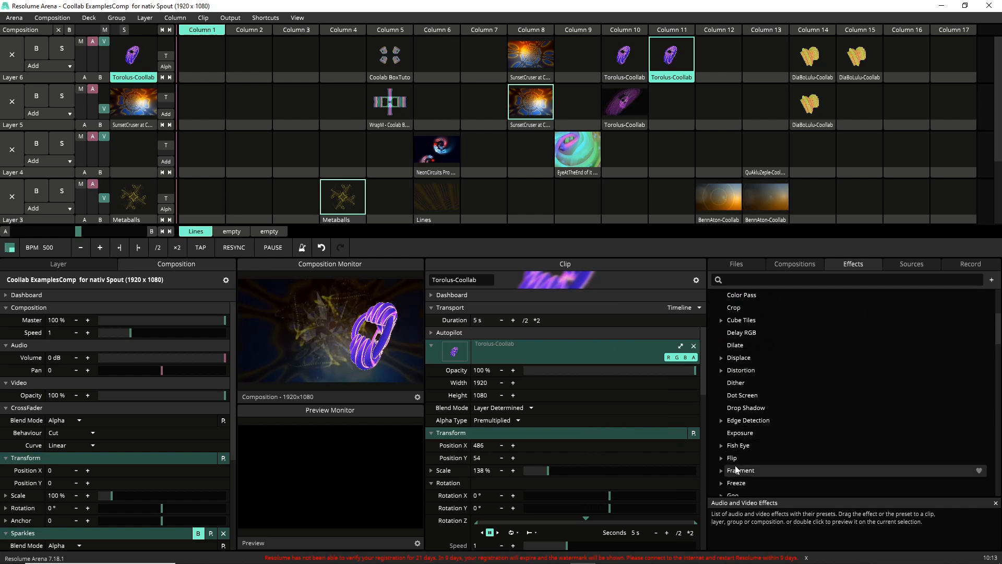
drag(733, 459, 554, 526)
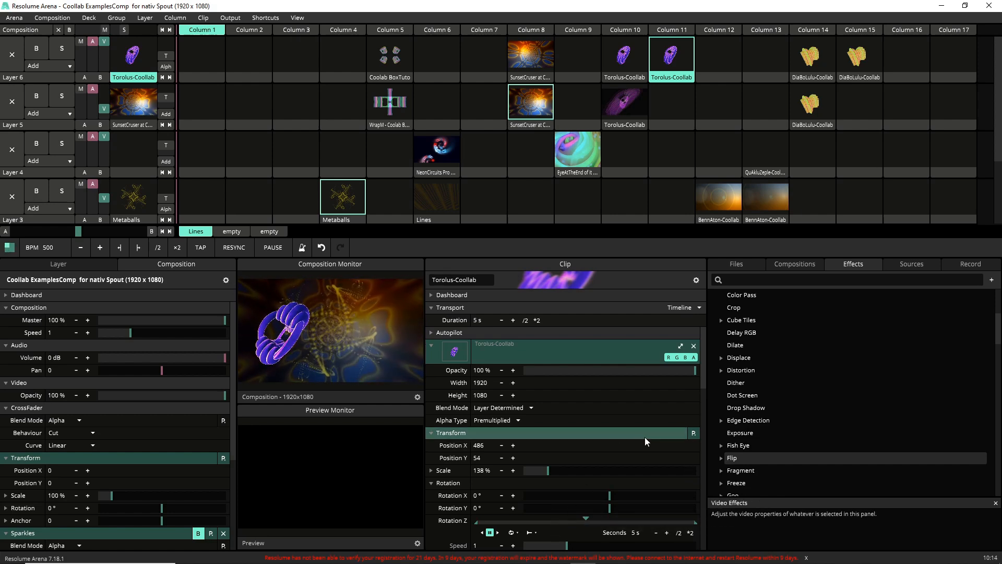
Step: Copy the flipped column 11 clip and try inserting a layer above layer 1, undoing the insertion
right_click(688, 78)
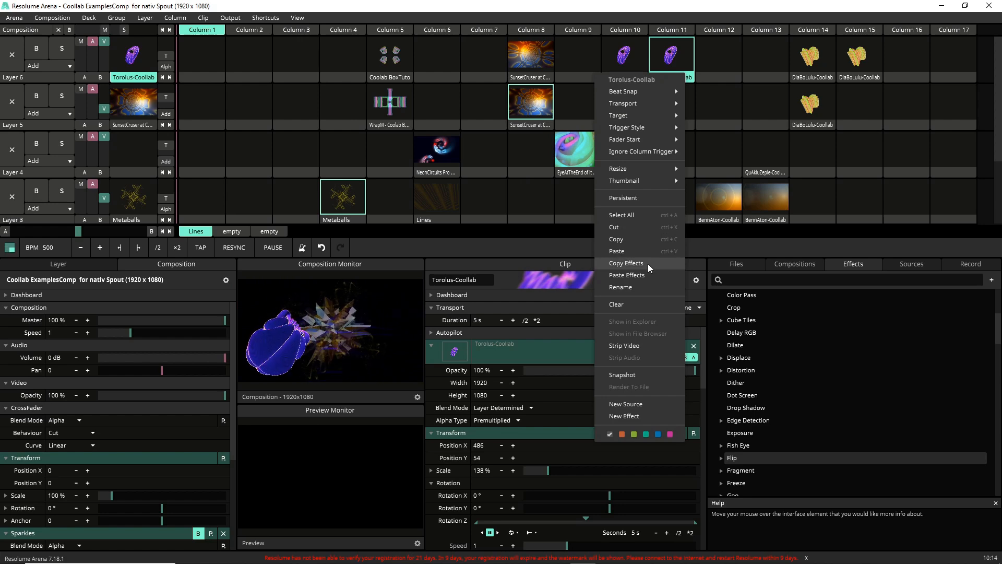
click(629, 236)
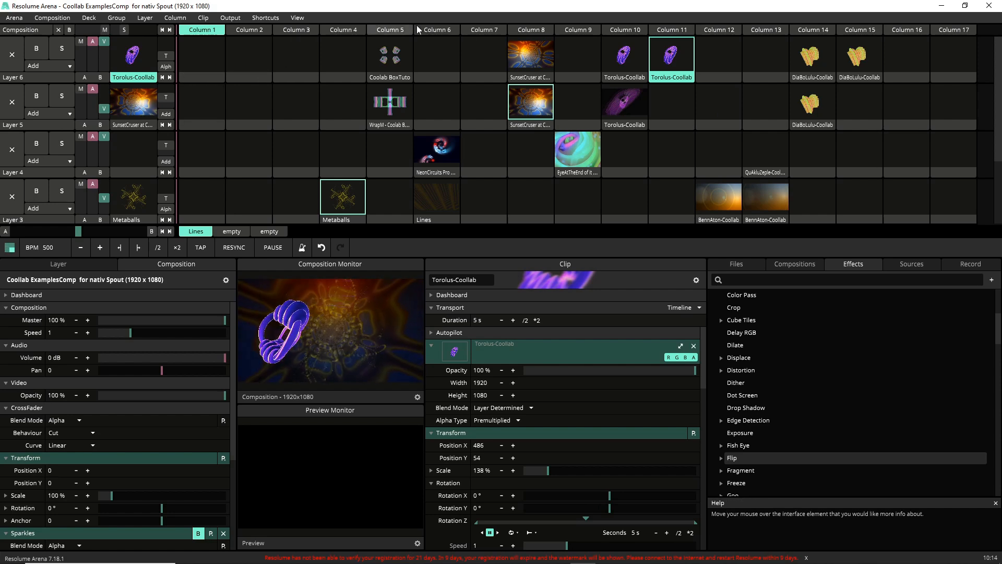
click(175, 18)
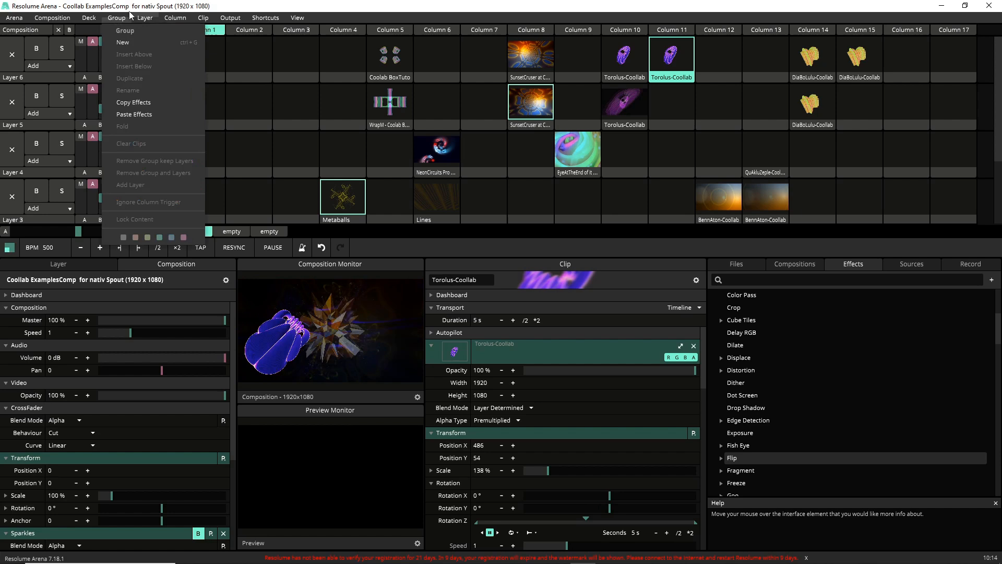
mouse_move(145, 18)
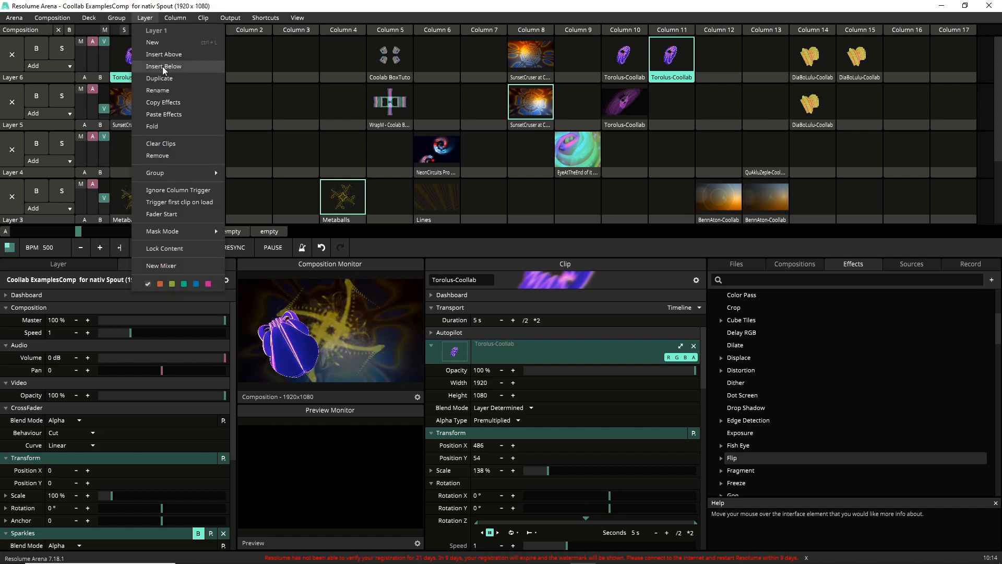
click(167, 54)
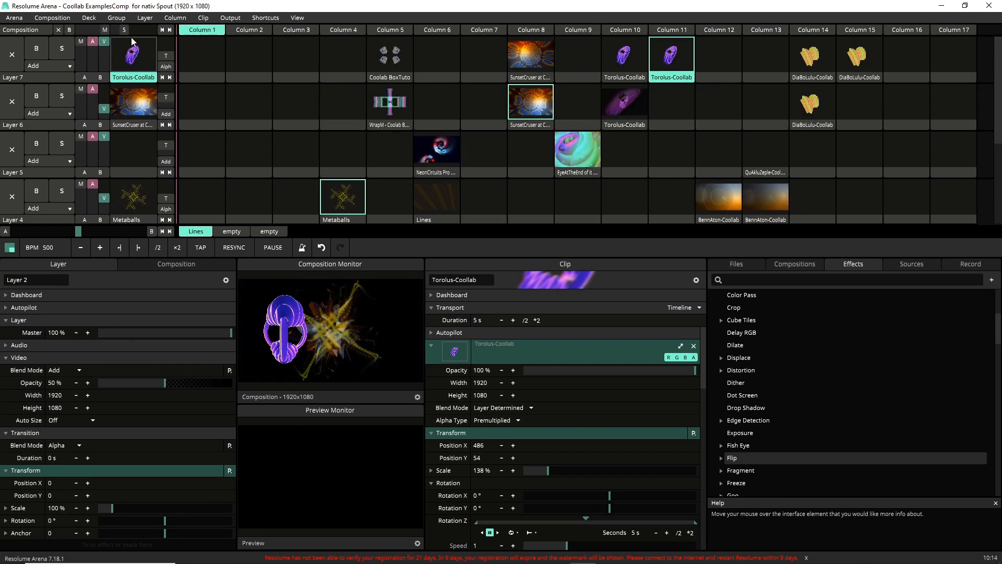
click(321, 247)
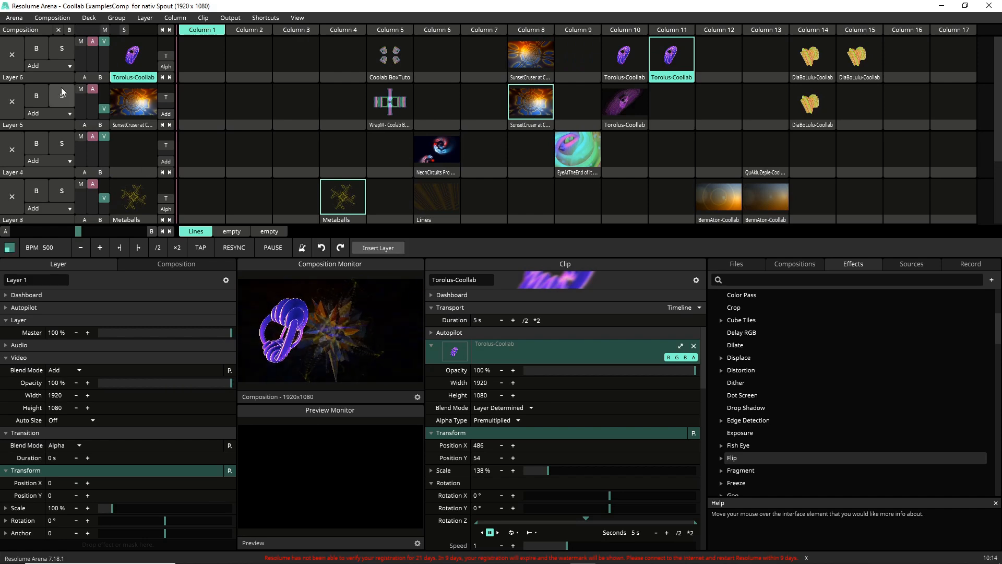
Step: Select layer 6 and insert a new layer above it
click(14, 77)
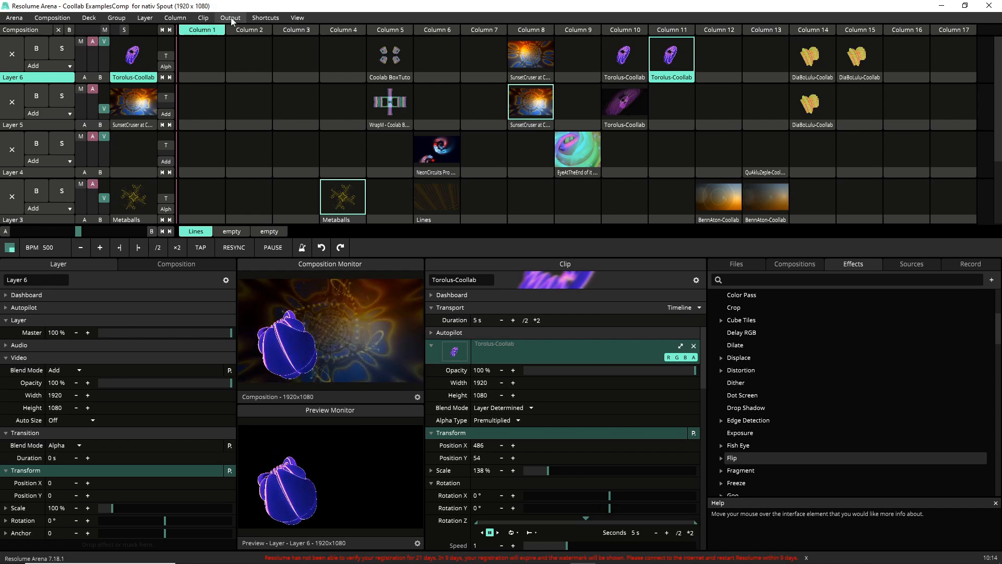
click(145, 18)
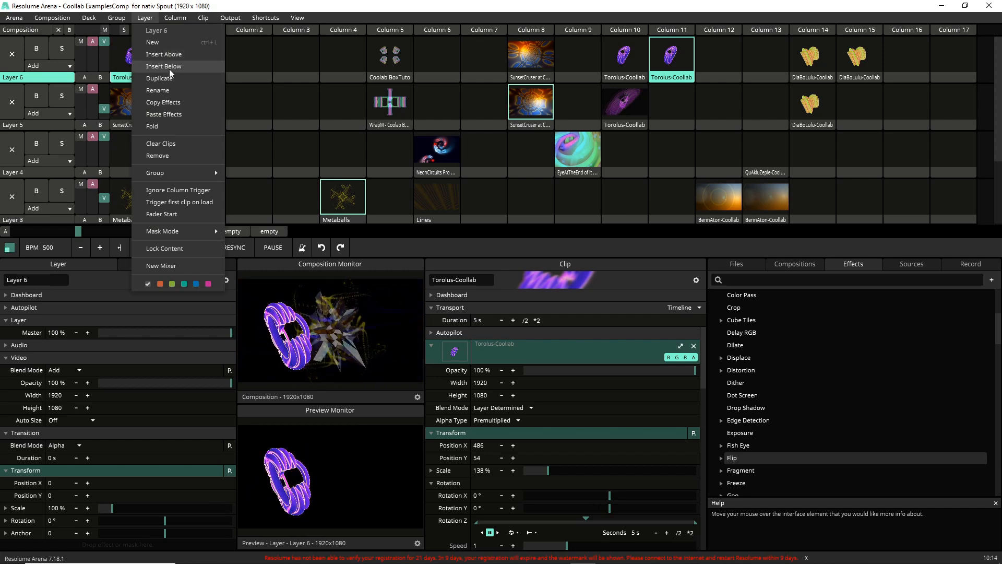
click(161, 54)
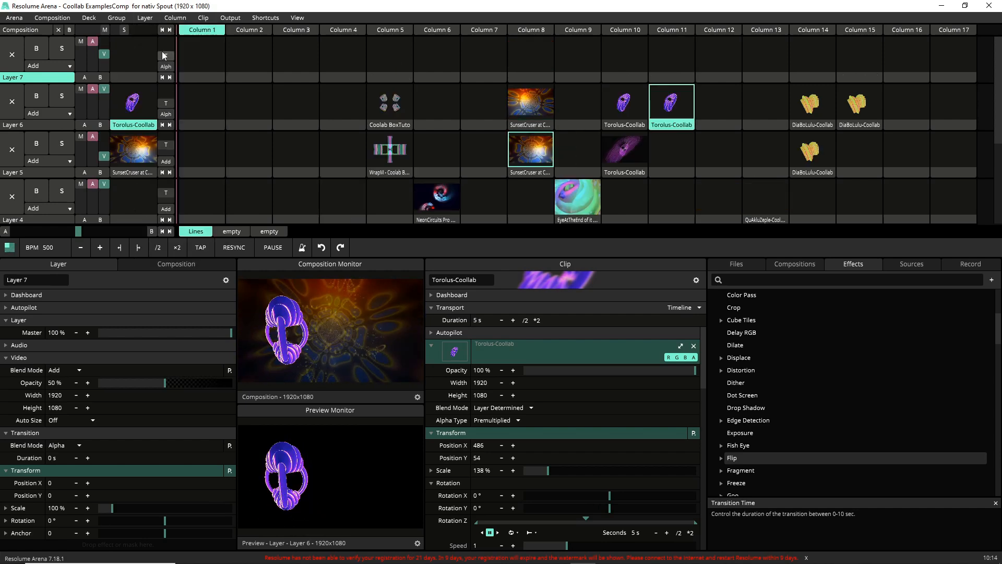
Step: Copy the flipped Torolus-Coollab clip from layer 6 column 11 into layer 7 and place the copy in column 12
right_click(661, 129)
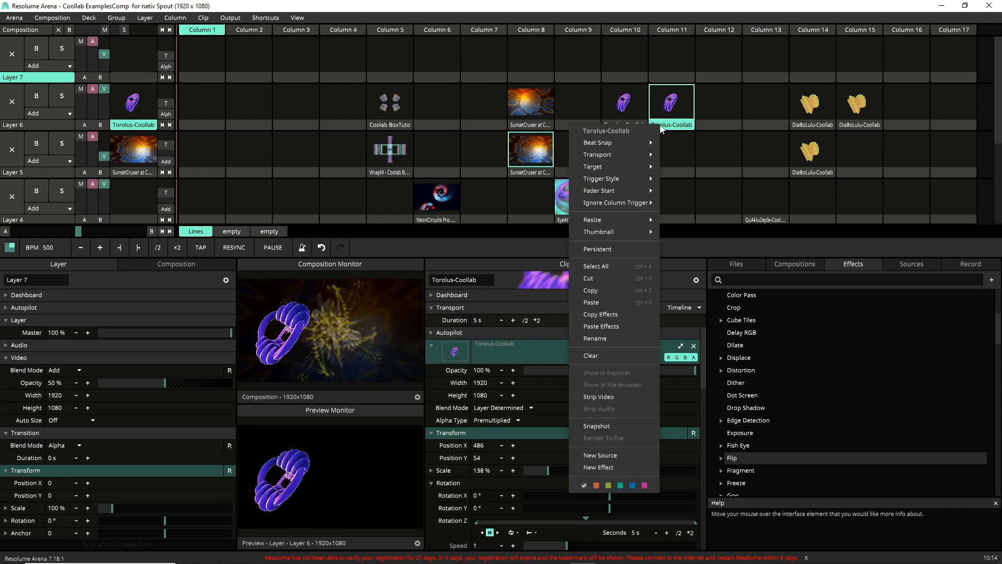
mouse_move(605, 175)
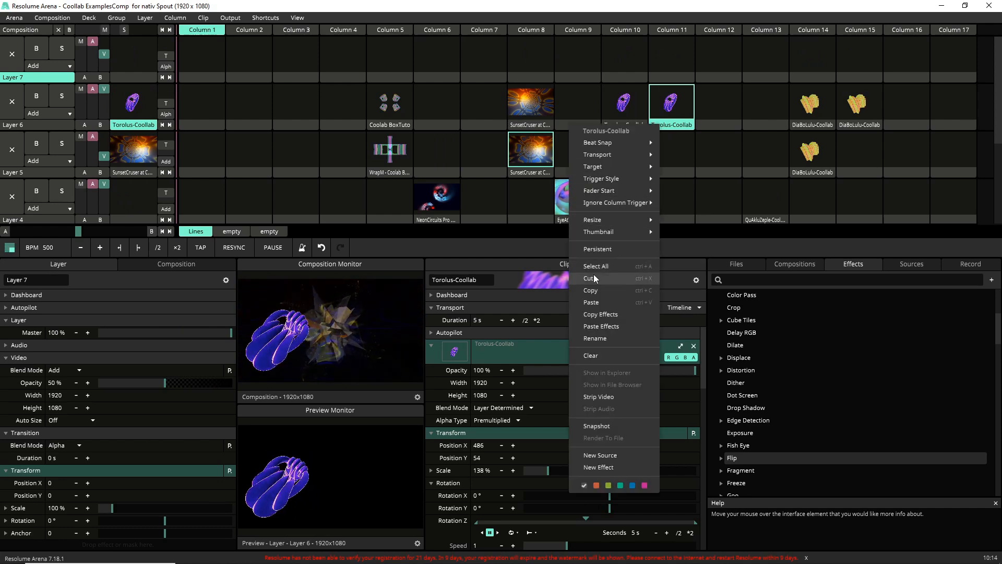
click(595, 290)
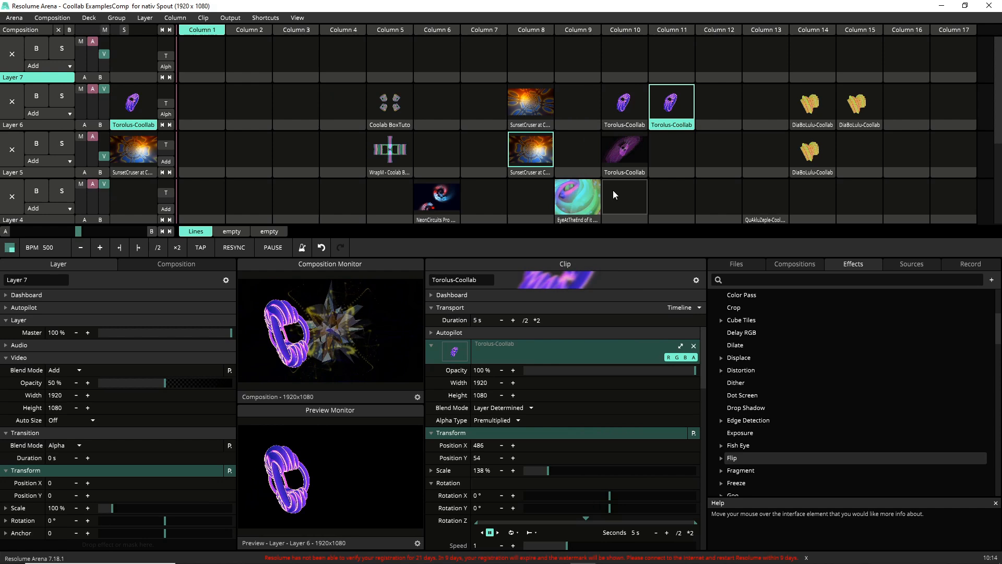
click(665, 78)
right_click(664, 78)
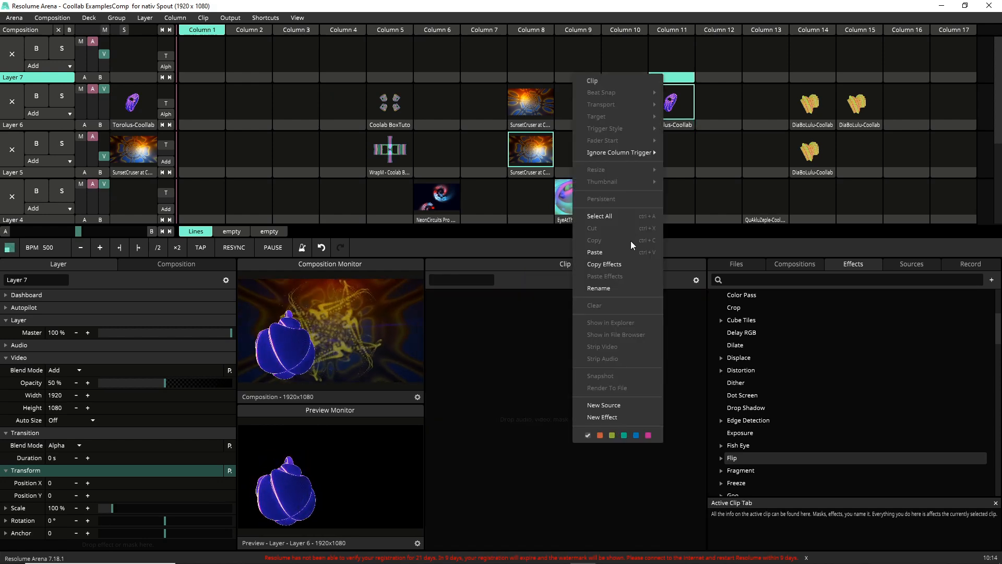
click(595, 252)
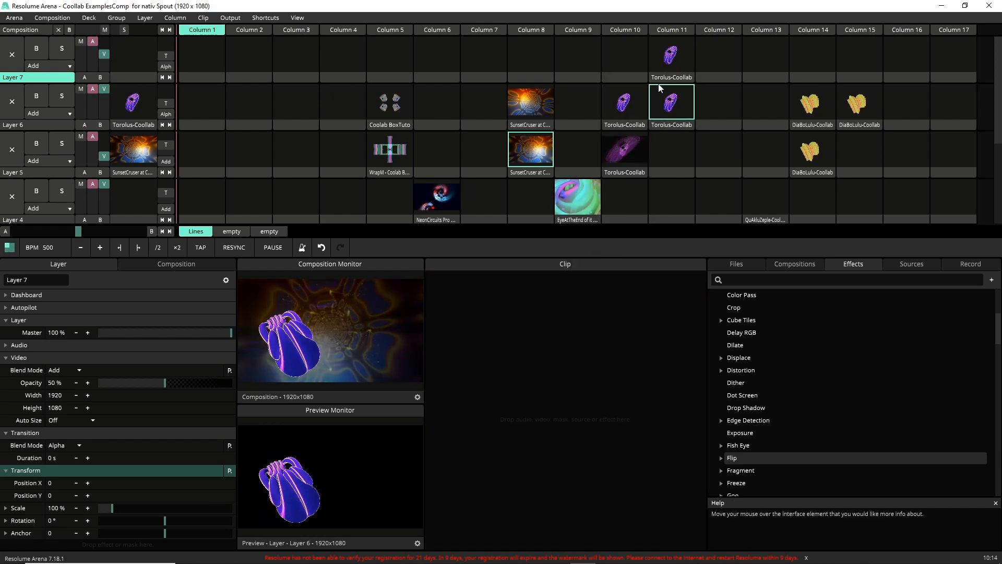
drag(662, 83, 711, 81)
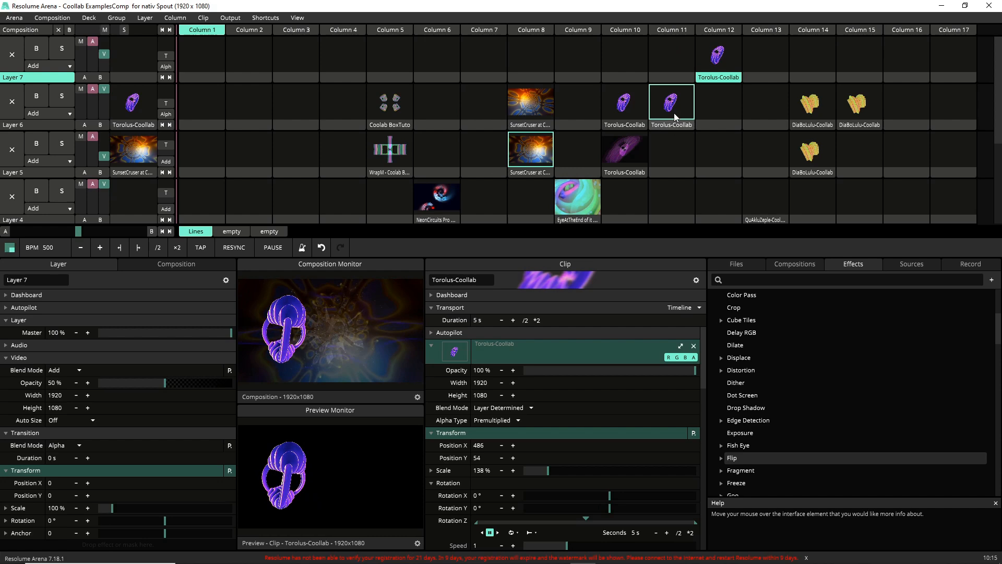
Step: Update the thumbnail of the layer 7 Torolus-Coollab clip in column 12
right_click(708, 81)
mouse_move(657, 185)
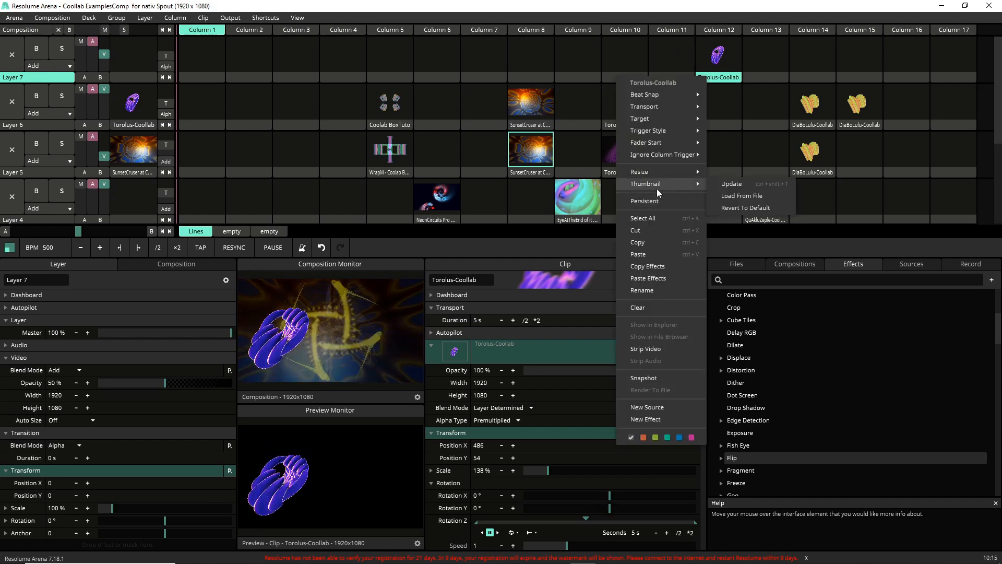
click(724, 184)
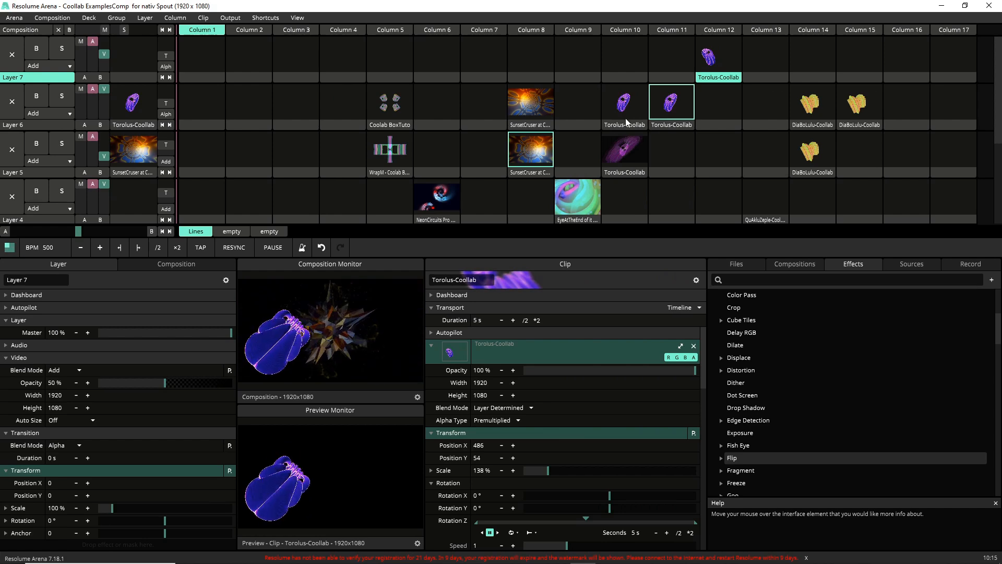
Step: Remove the Flip effect from the layer 6 Torolus-Coollab clip in column 11
click(666, 124)
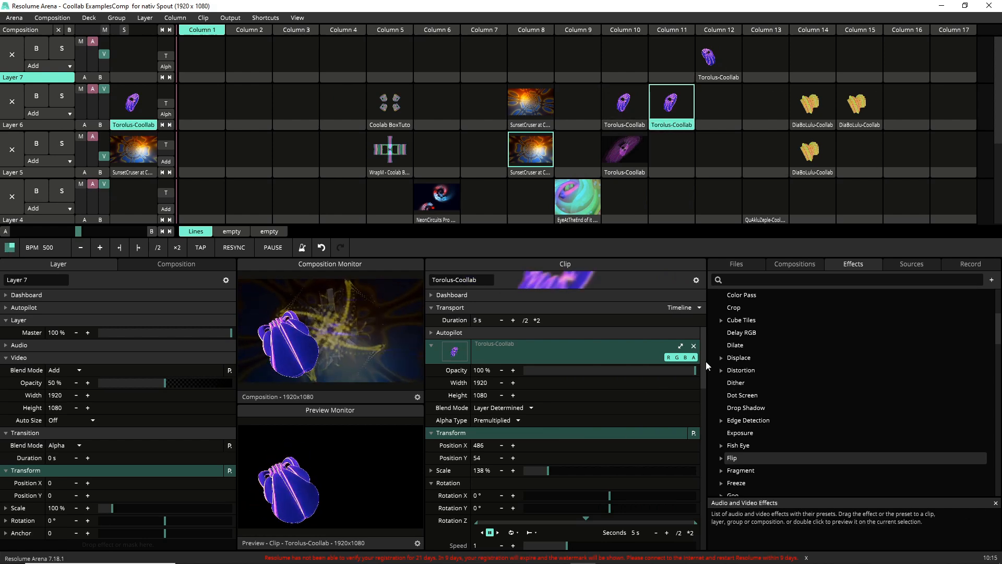
drag(704, 361, 676, 517)
scroll(676, 513, down, 1)
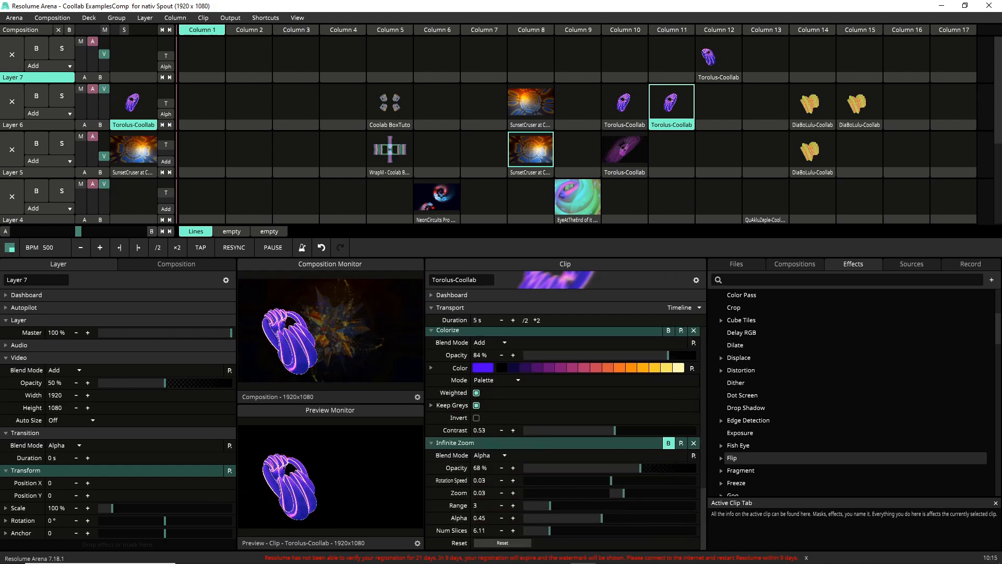
scroll(527, 466, up, 8)
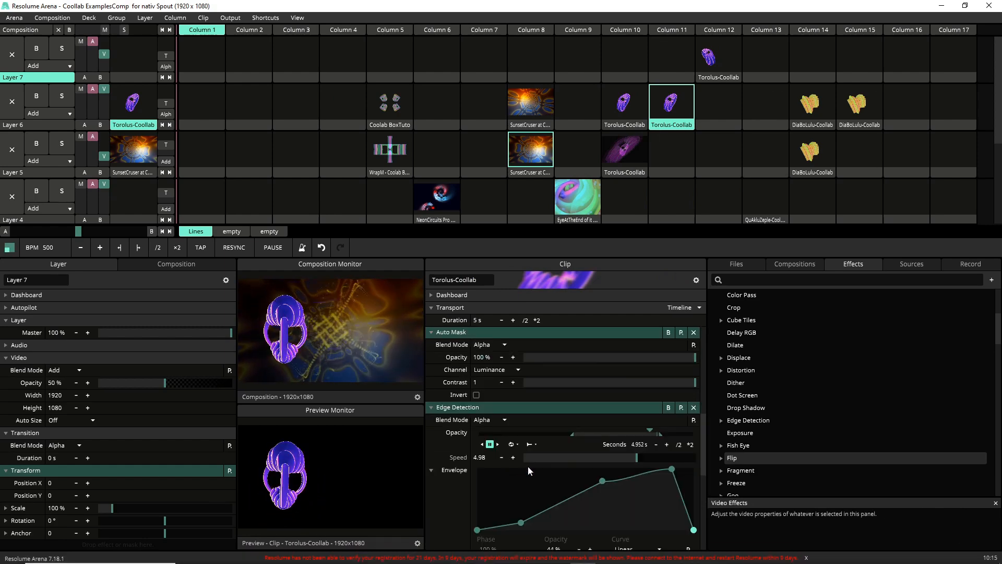
scroll(528, 467, up, 3)
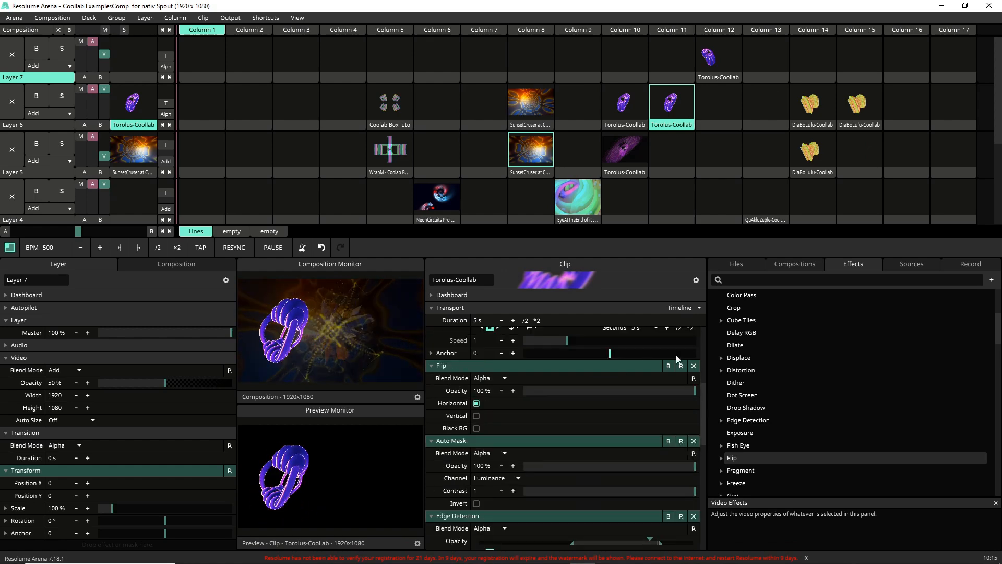
click(694, 366)
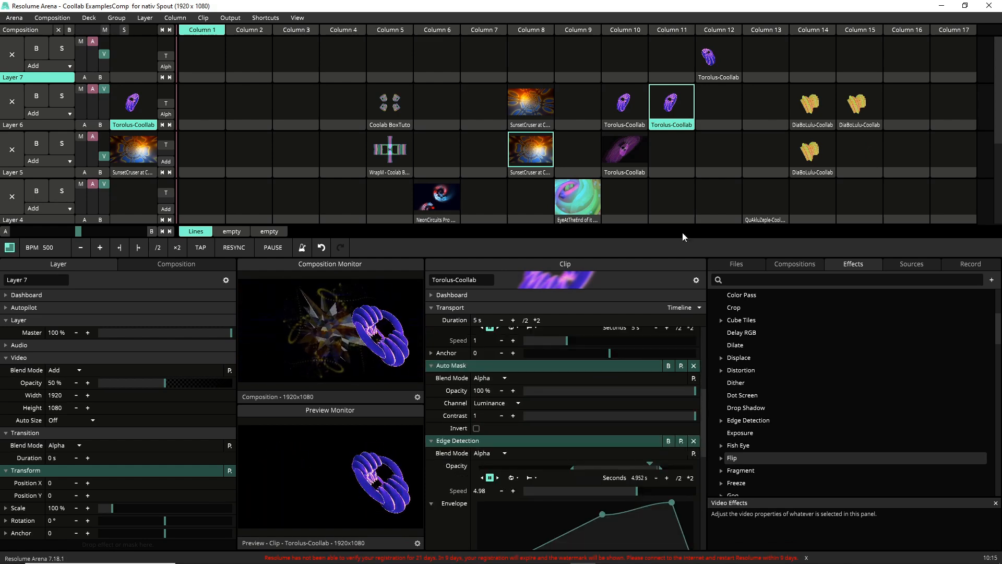
Step: Update the thumbnail of the layer 6 Torolus-Coollab clip in column 11
right_click(690, 131)
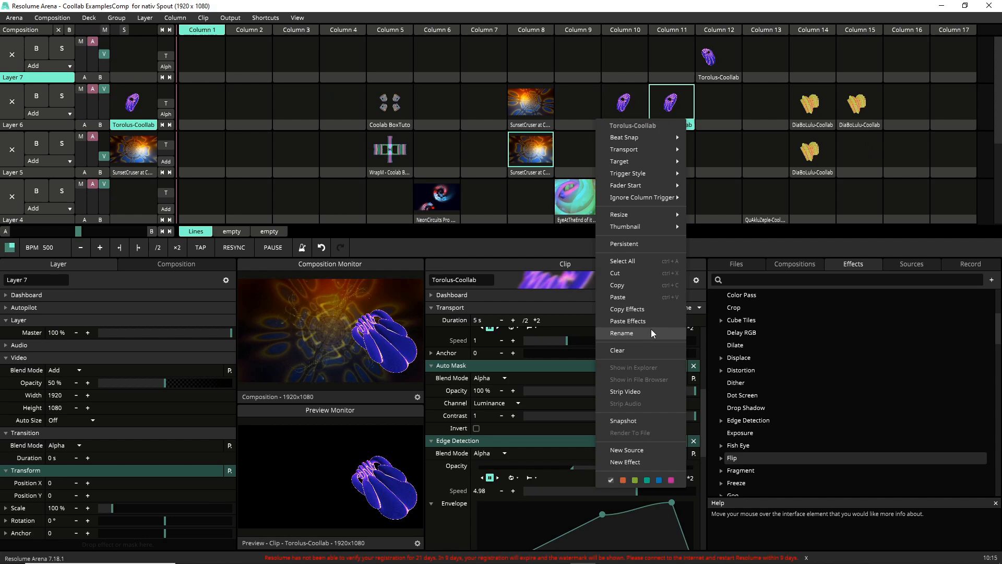
mouse_move(647, 228)
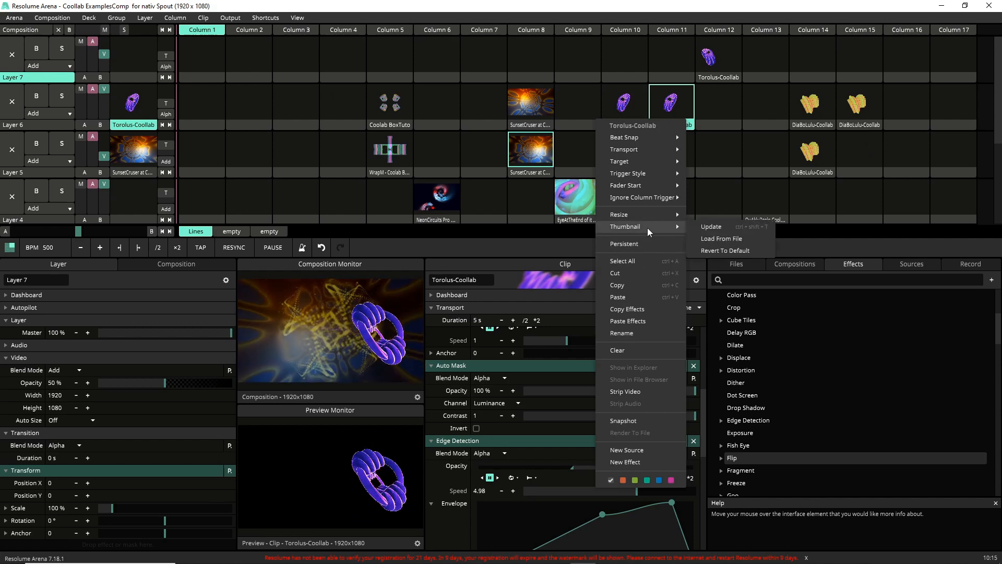
click(731, 229)
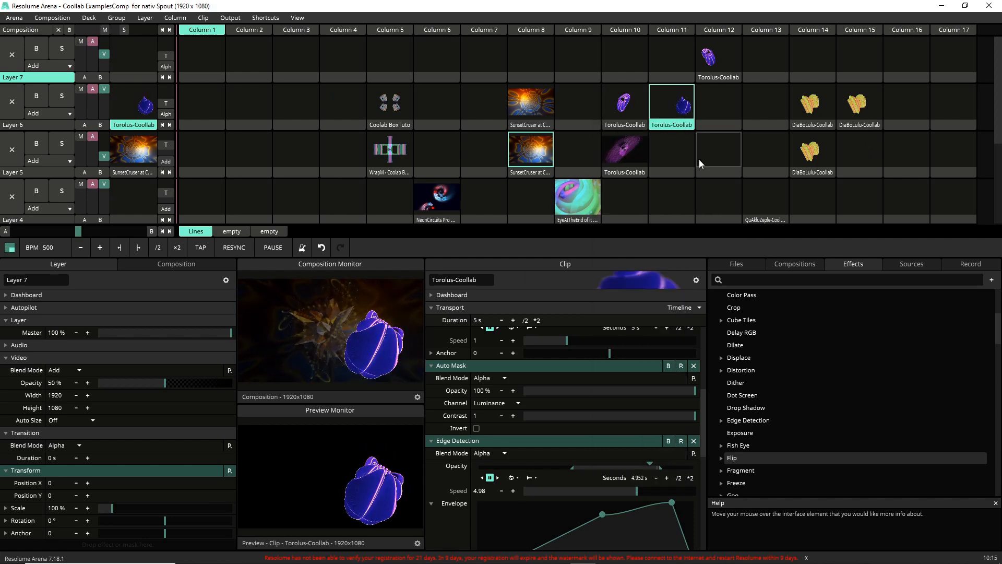
Step: Refresh the thumbnail of the layer 6 Torolus-Coollab clip in column 11 once more from its current frame
right_click(683, 130)
mouse_move(646, 236)
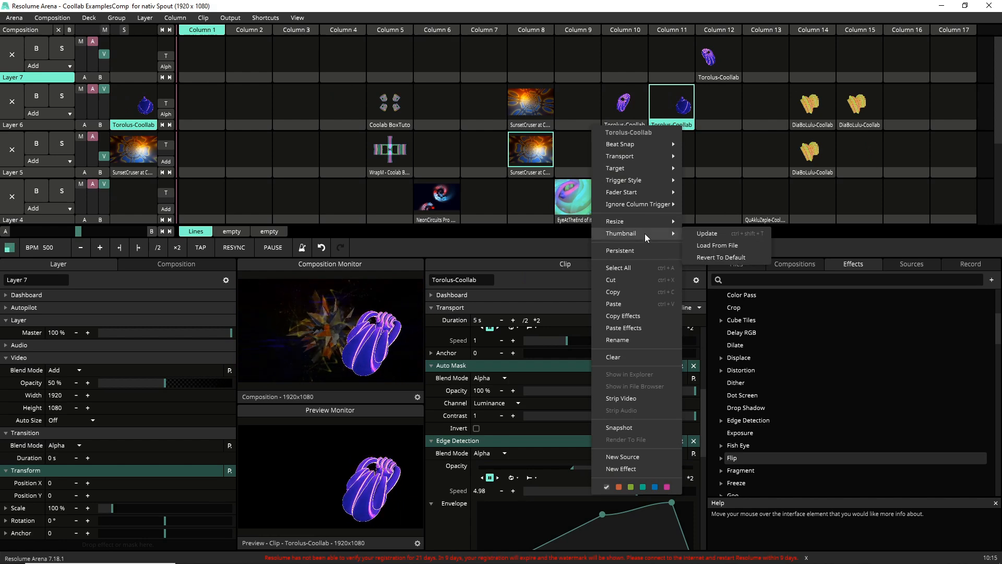
click(738, 232)
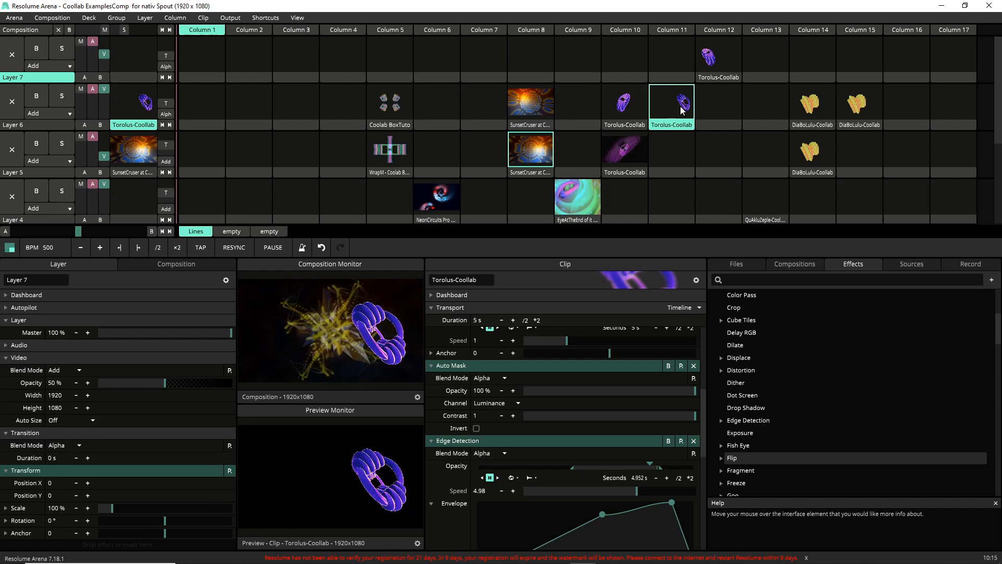
Step: Move the layer 6 Torolus-Coollab clip from column 11 to column 12 and the layer 7 one from column 12 to column 11
drag(673, 126, 672, 59)
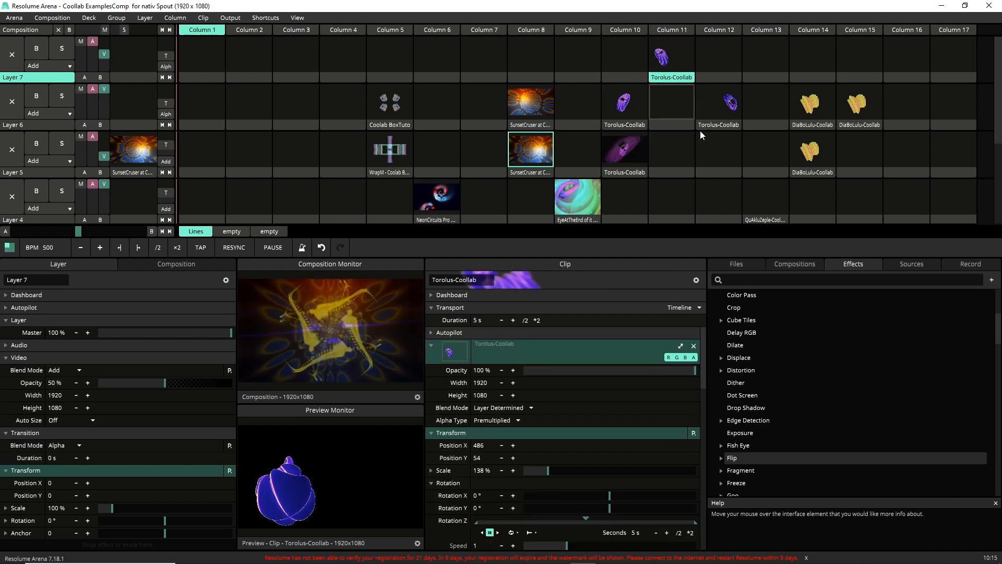
Step: Play the Torolus-Coollab clips in layer 6 column 12 and layer 7 column 11 together, and set Layer 7's video opacity to 100 %
click(708, 102)
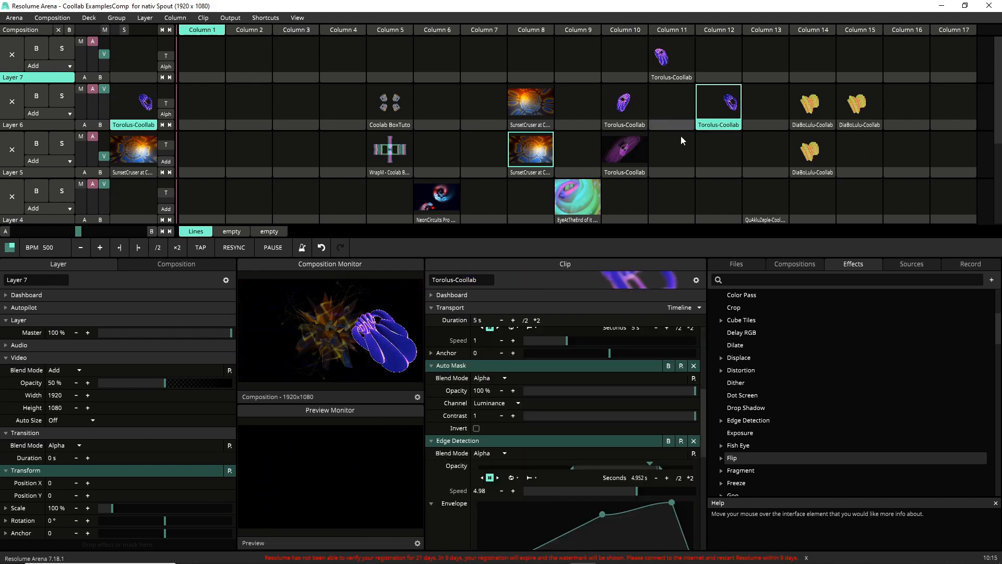
click(669, 66)
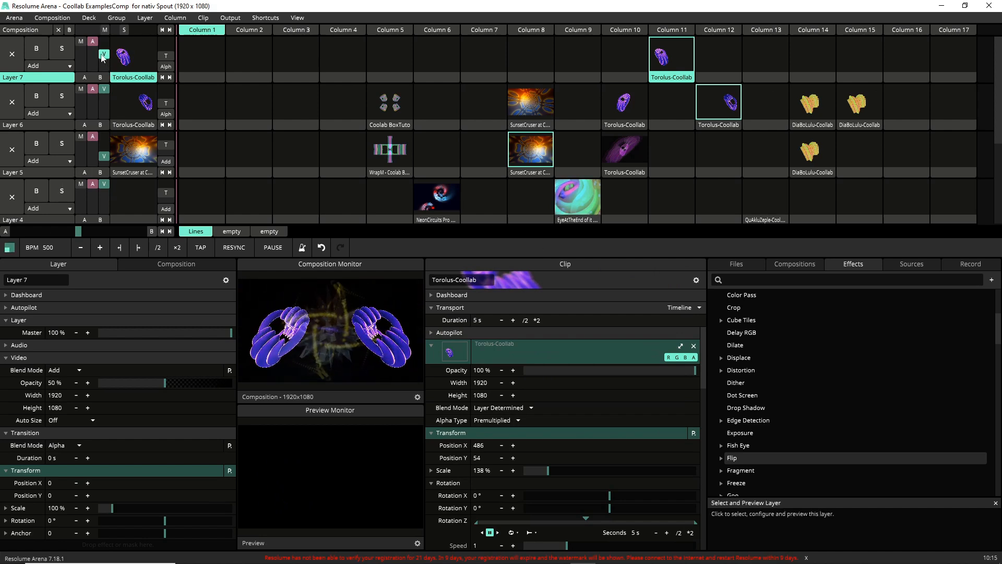
drag(104, 57, 107, 29)
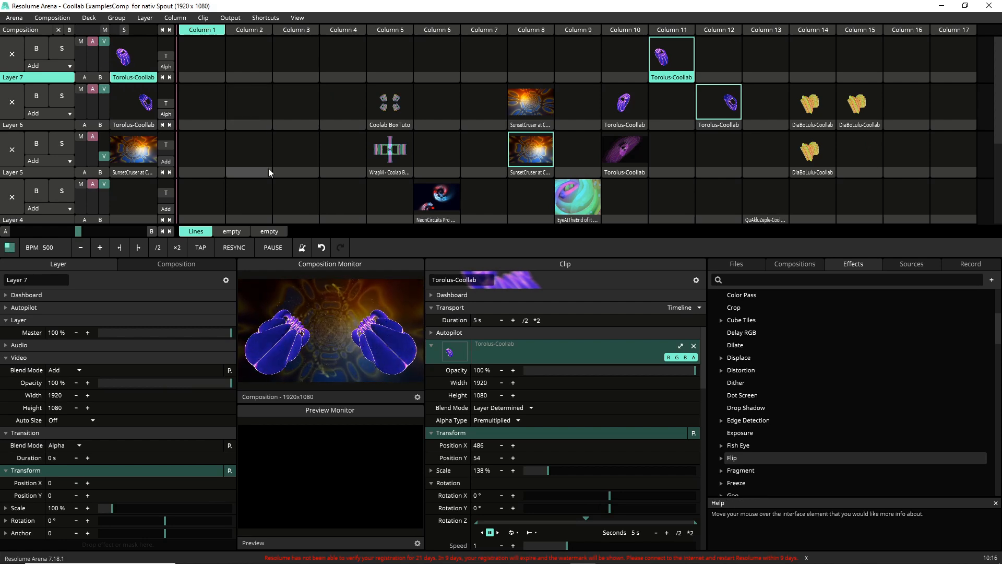